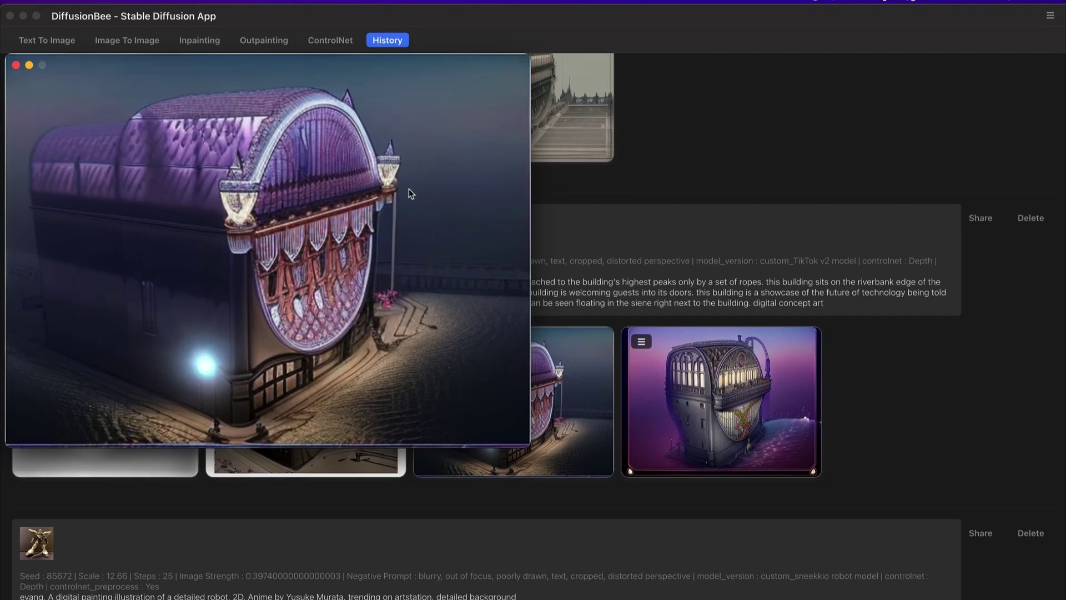
- Close the enlarged purple building preview from History
left_click(17, 67)
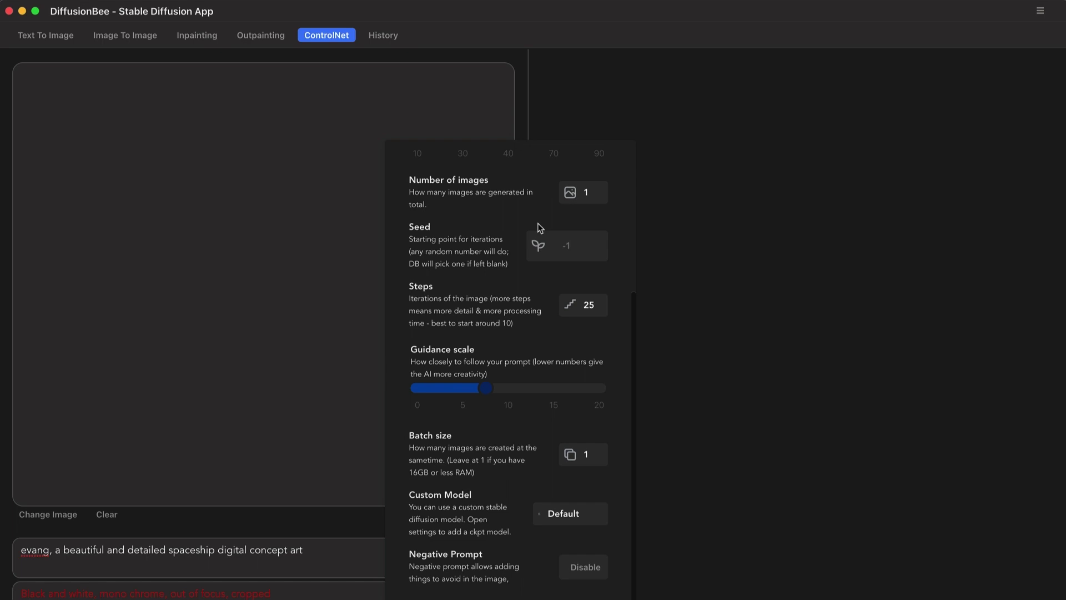
- Keep Depth as the ControlNet model
scroll(541, 244, "up", 5)
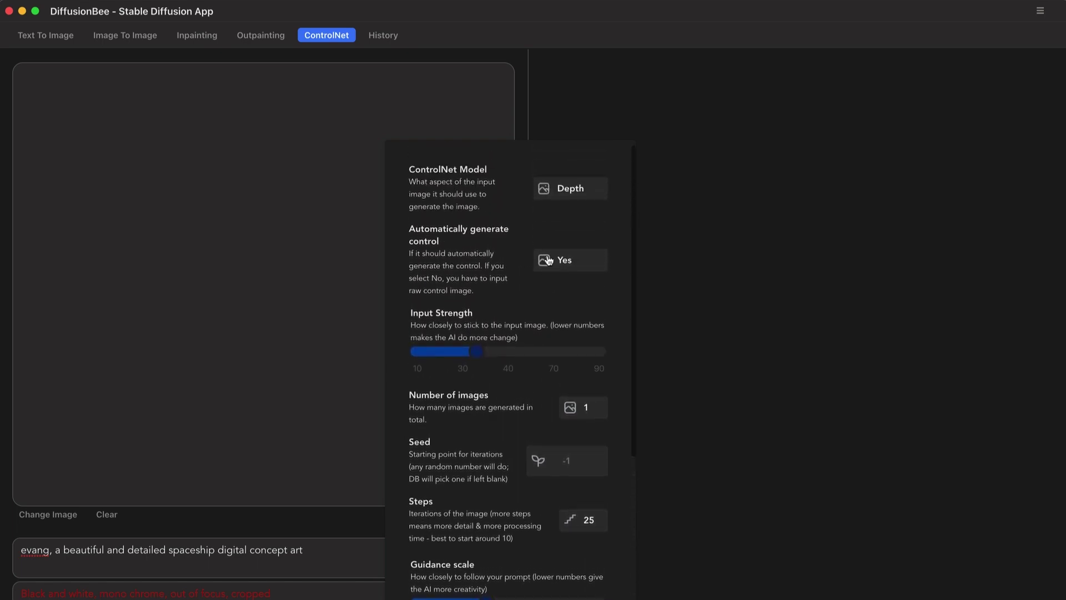
left_click(574, 199)
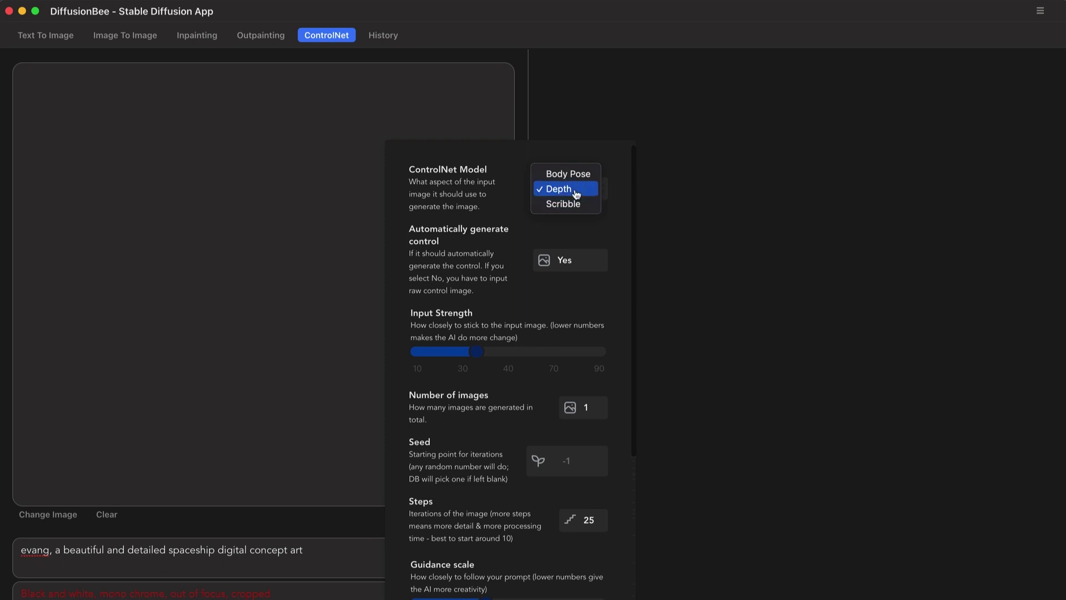
left_click(497, 196)
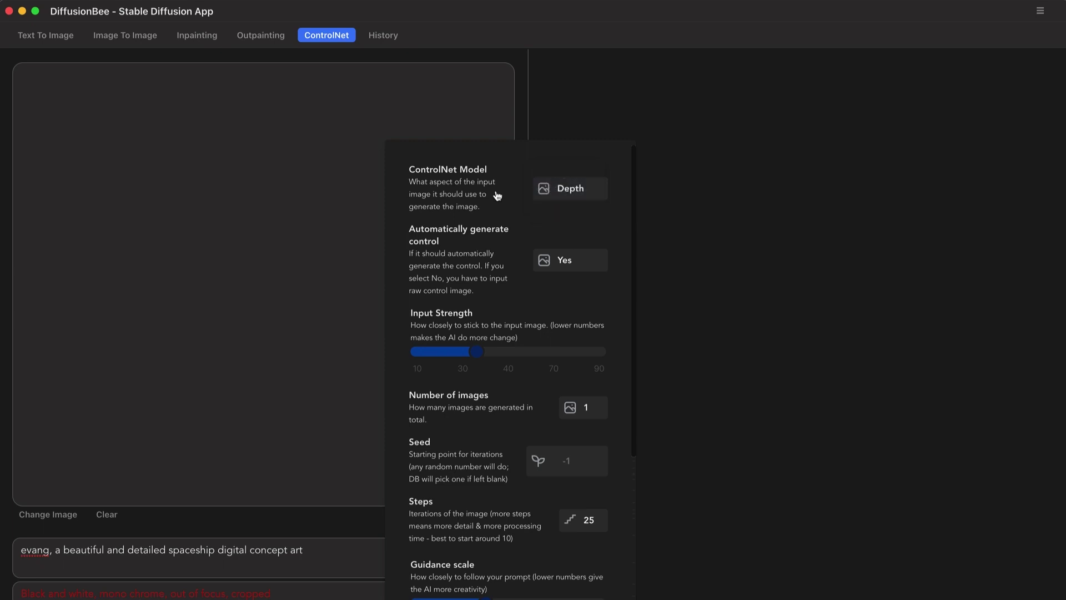
- In Image To Image, set the number of images to 2
left_click(117, 41)
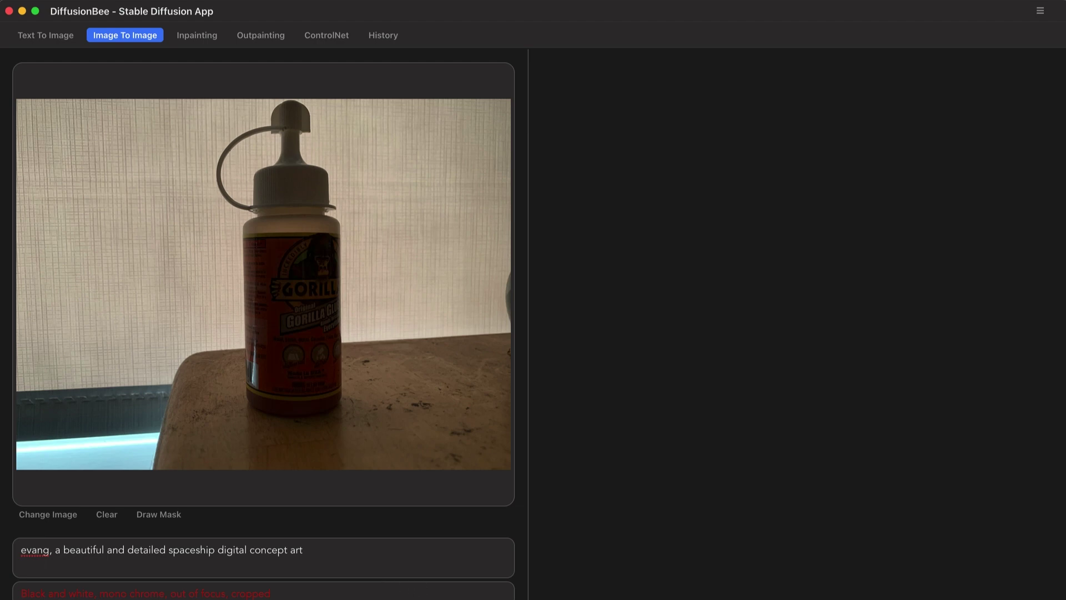
scroll(583, 252, "up", 3)
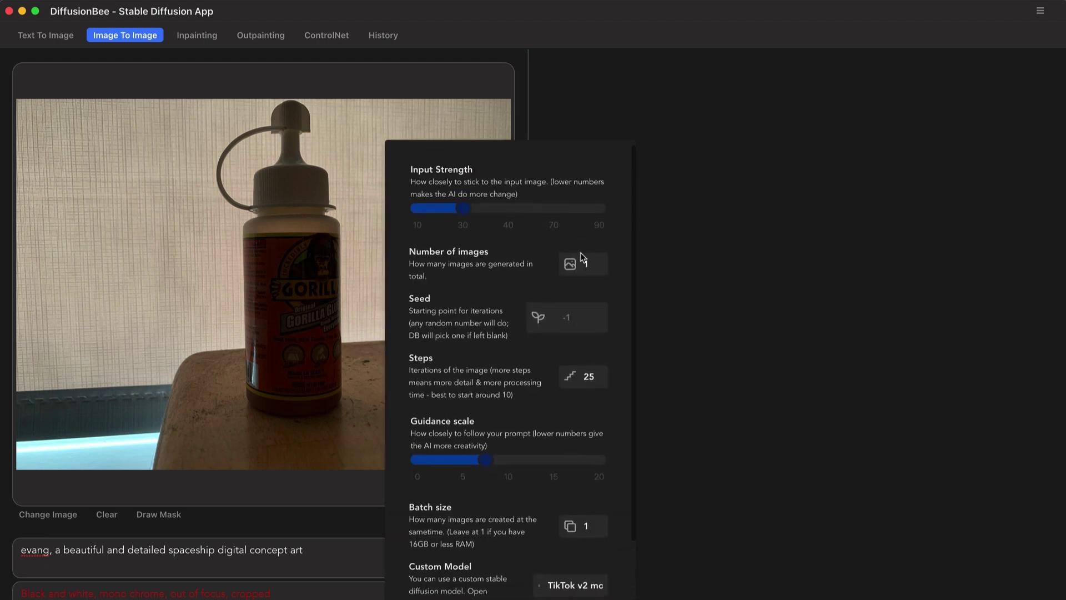
left_click(581, 264)
left_click(576, 280)
- Review the two spaceship-style results generated from the Gorilla Glue bottle photo
scroll(486, 491, "down", 3)
scroll(471, 561, "up", 3)
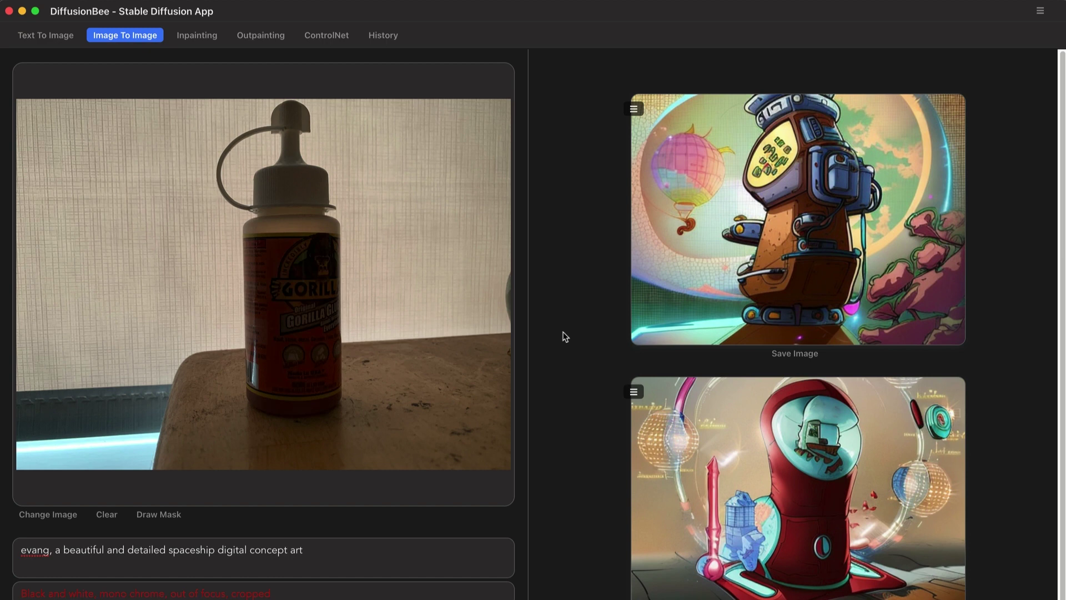
scroll(578, 345, "down", 1)
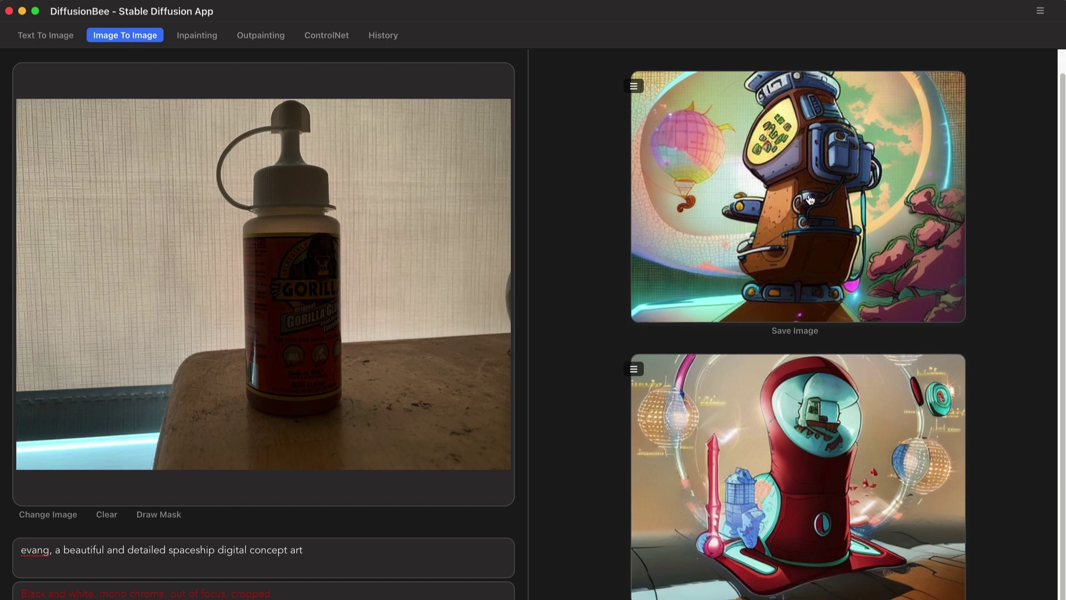
scroll(722, 259, "up", 1)
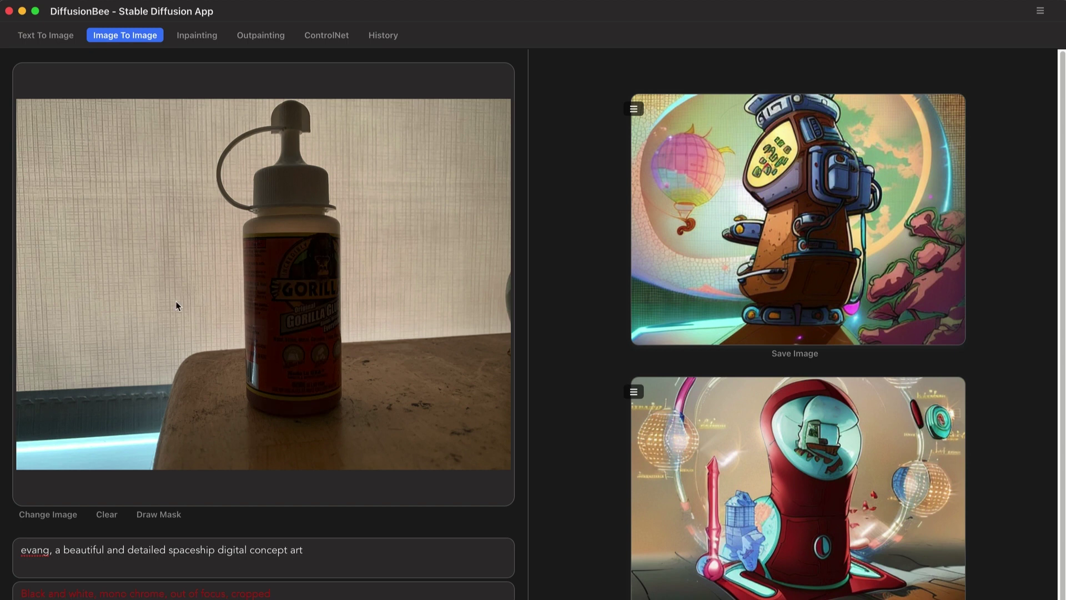
scroll(784, 510, "down", 1)
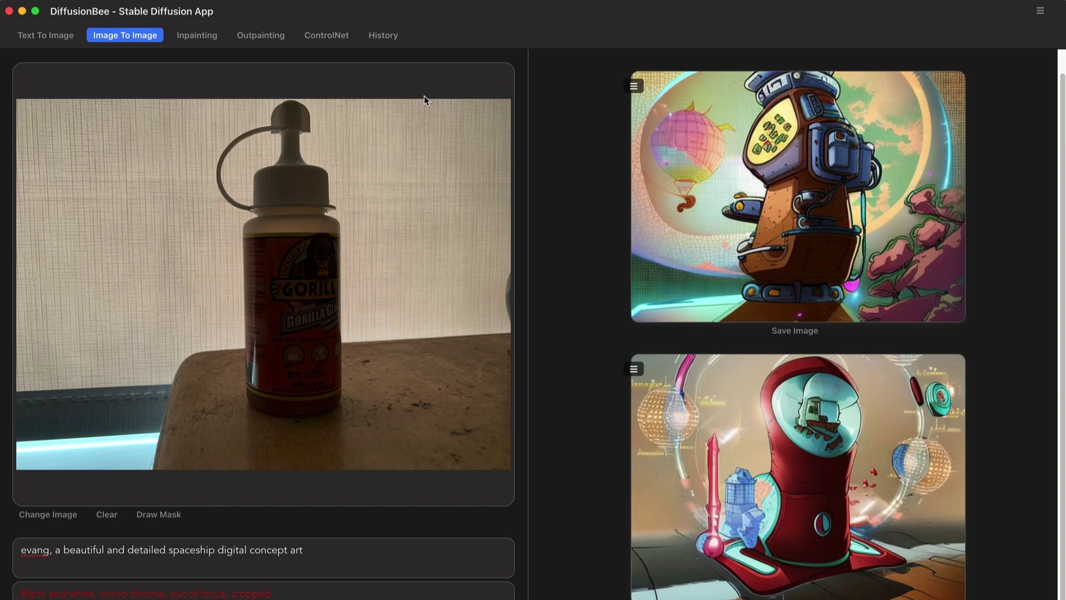
- On the ControlNet page, choose the model, set 2 images and generate from the glue bottle photo
left_click(320, 35)
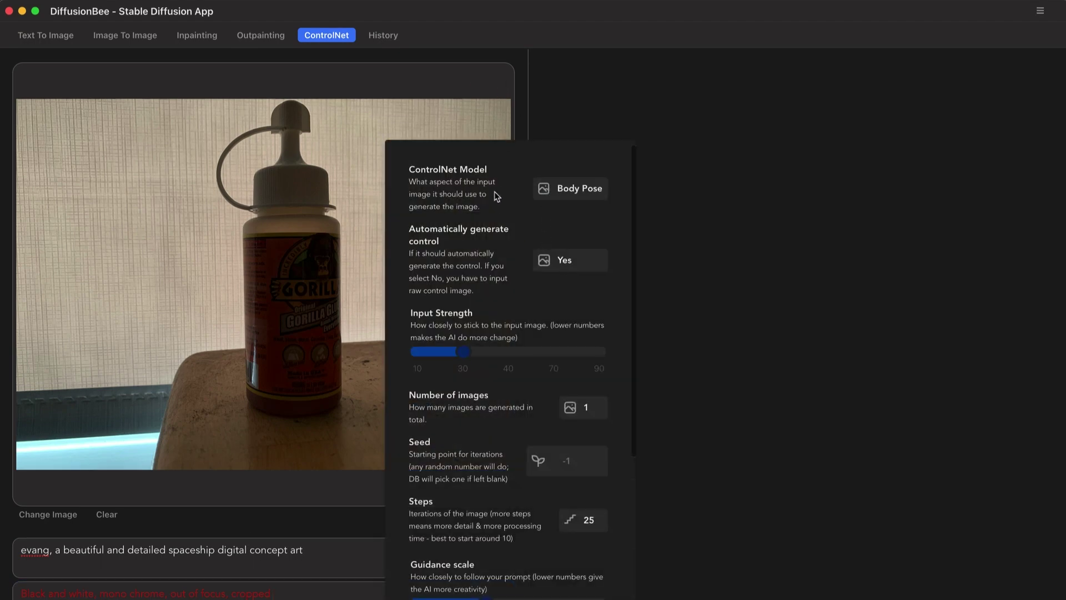
left_click(578, 188)
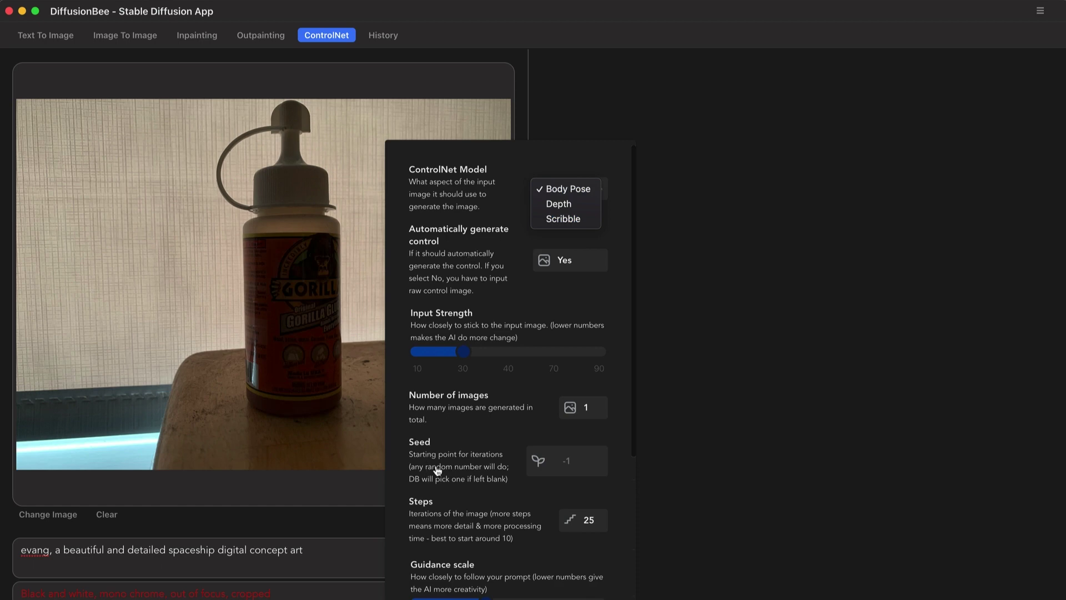
left_click(576, 410)
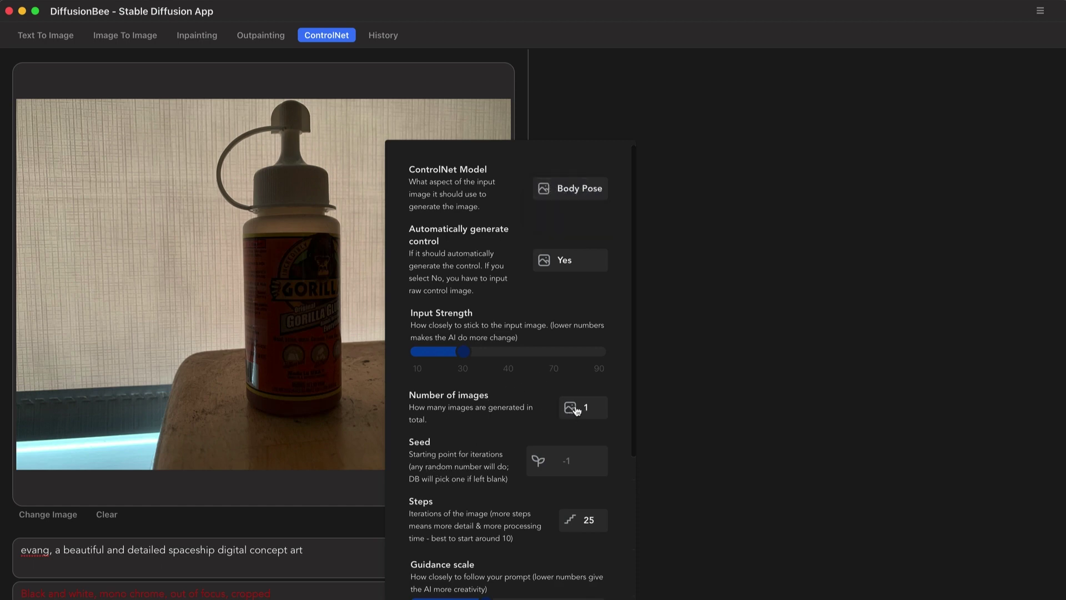
left_click(575, 410)
left_click(576, 423)
left_click(335, 597)
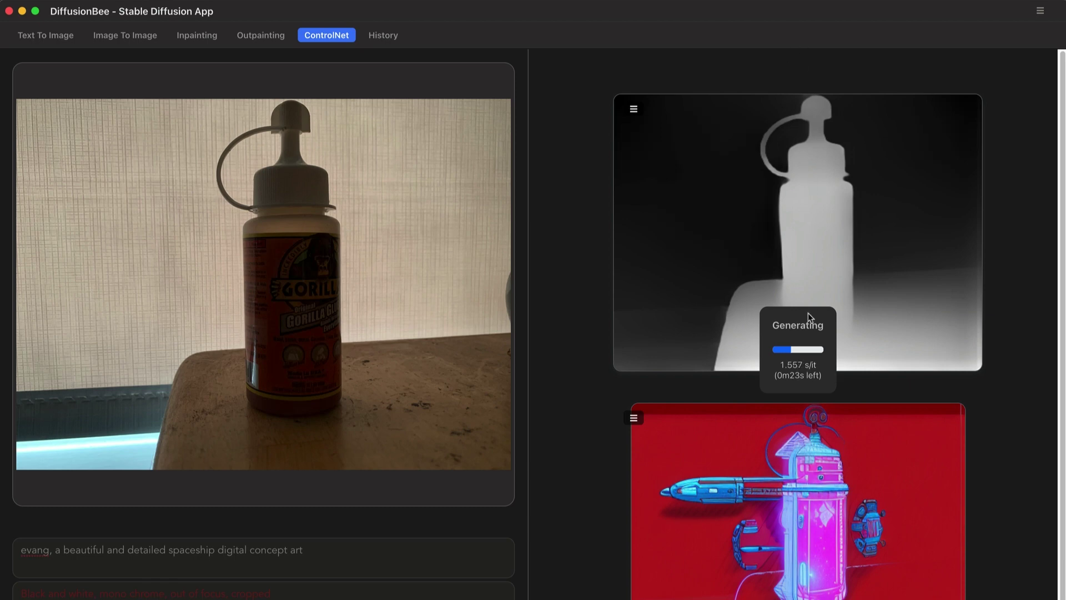
- Review the depth map and the red and orange spaceship images in the results pane
scroll(781, 433, "down", 2)
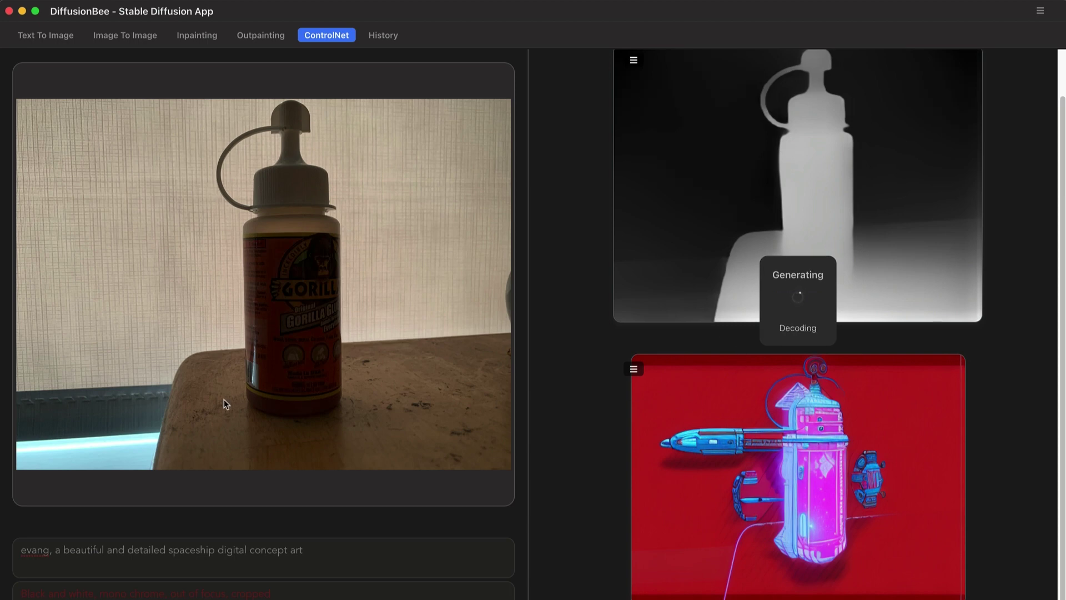
scroll(769, 504, "down", 5)
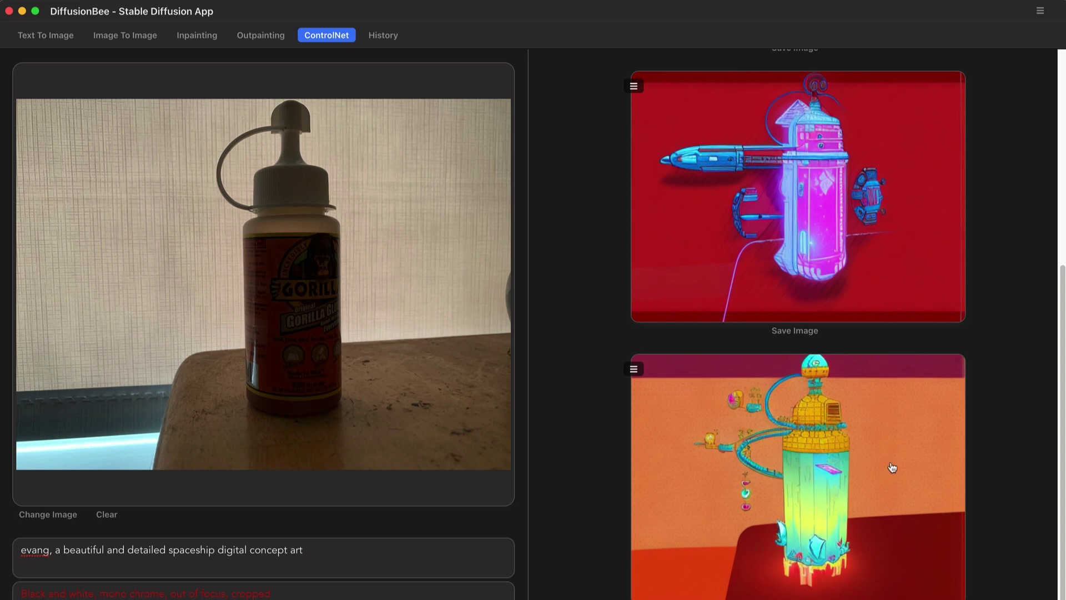
scroll(694, 404, "up", 3)
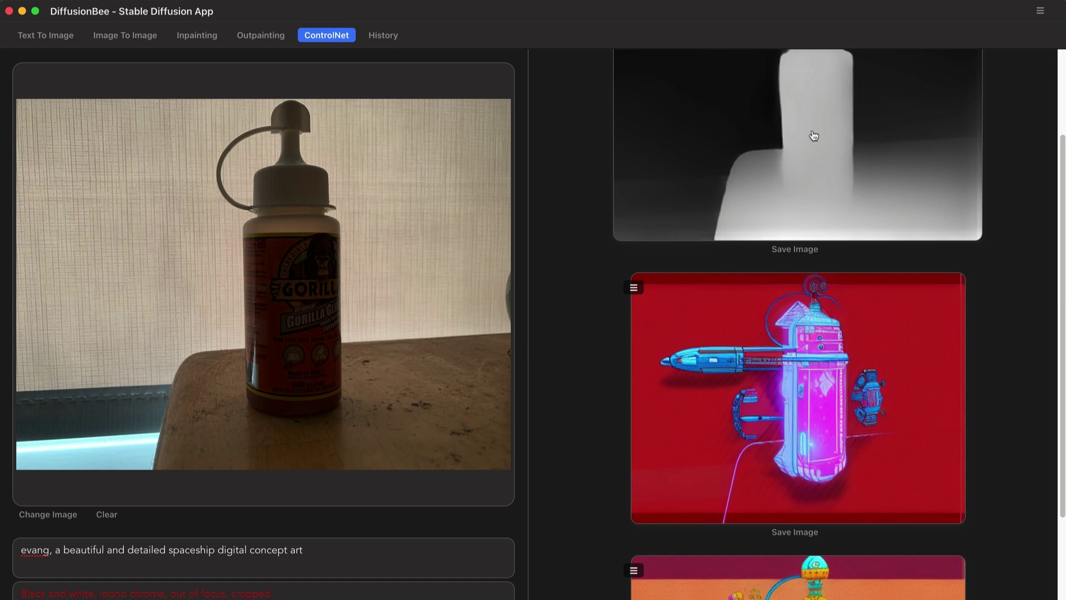
scroll(788, 319, "down", 5)
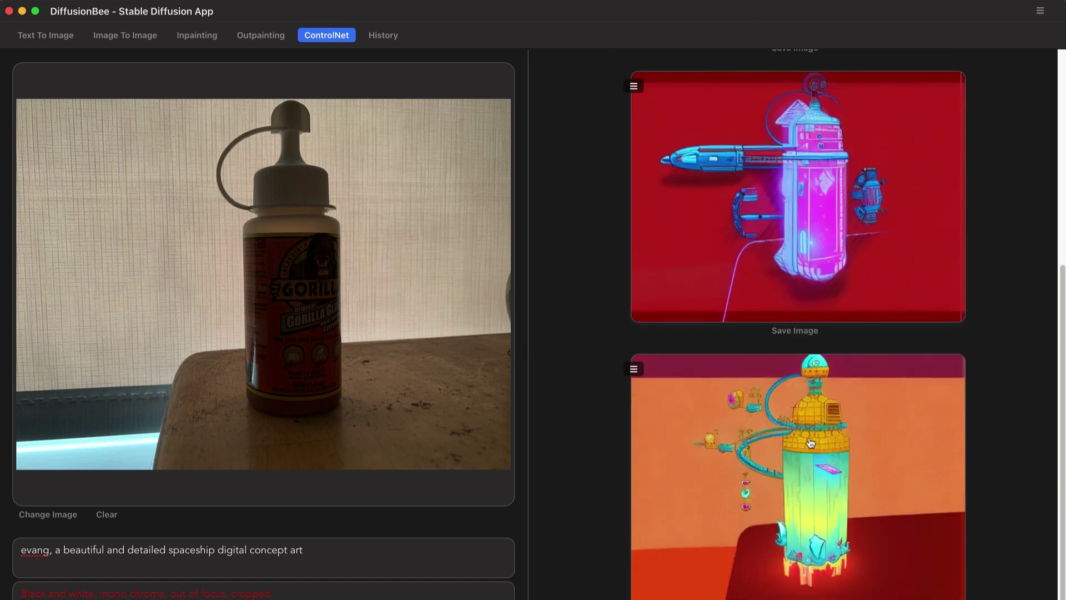
scroll(683, 395, "up", 5)
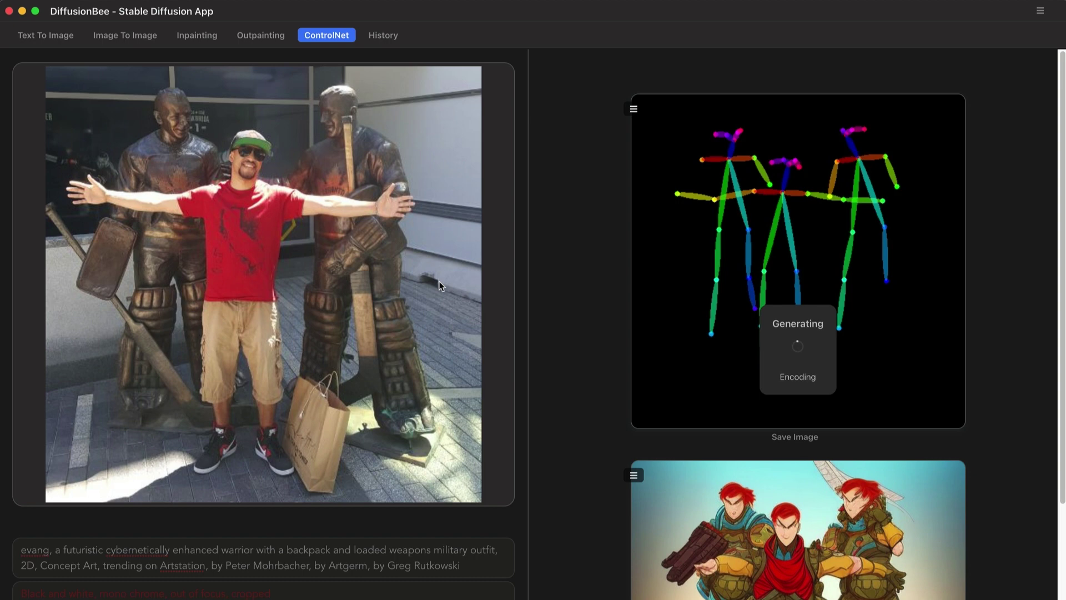
- Review the pose-guided results, including the blond caped hero flanked by red-haired soldiers
scroll(663, 322, "down", 5)
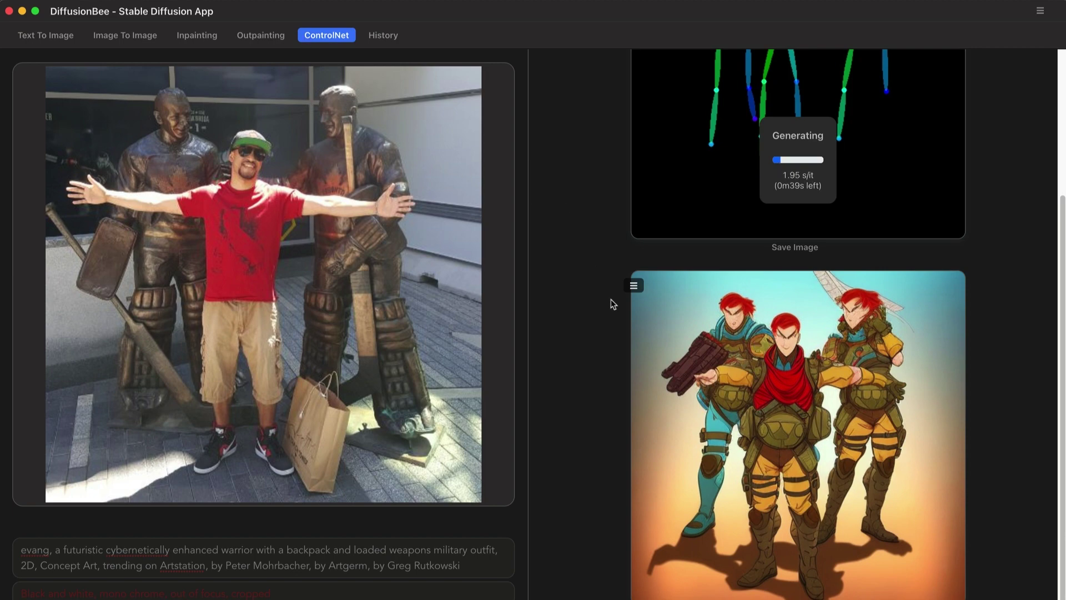
scroll(610, 322, "up", 5)
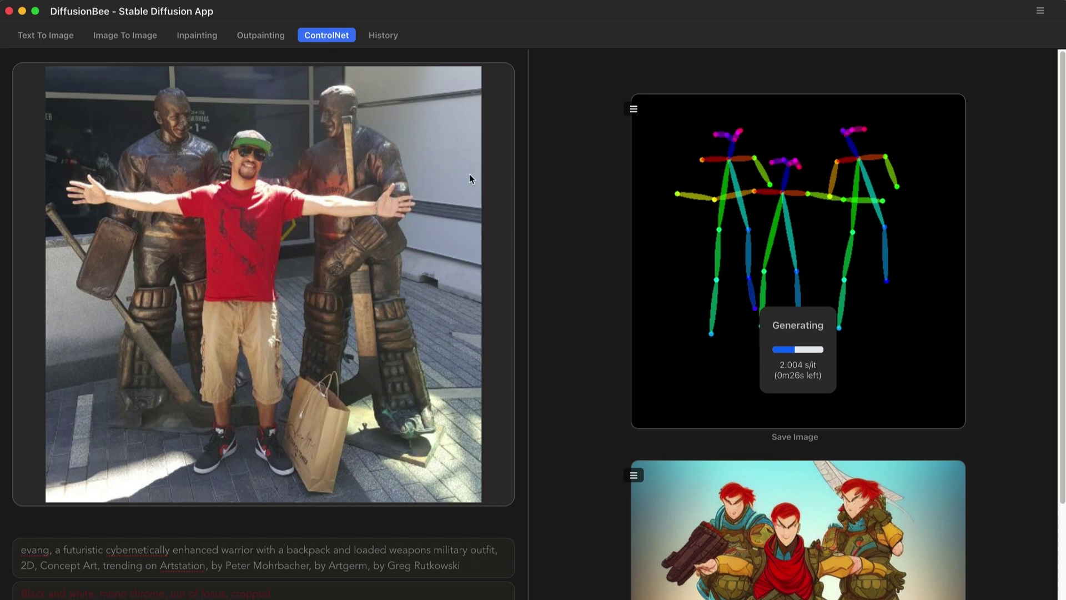
scroll(749, 375, "down", 3)
scroll(749, 375, "up", 3)
scroll(806, 328, "down", 5)
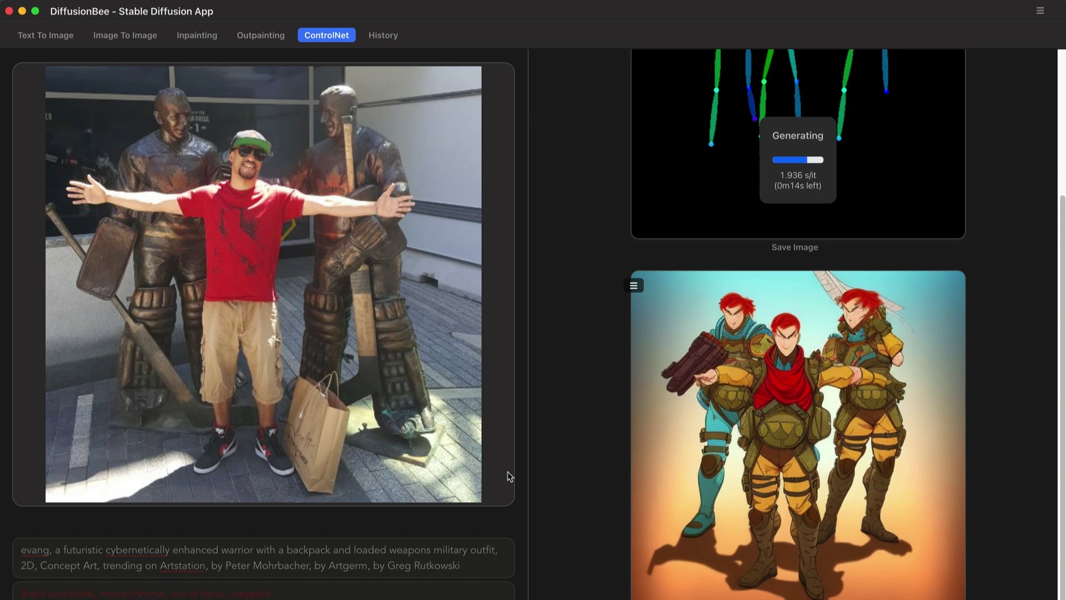
scroll(694, 383, "up", 5)
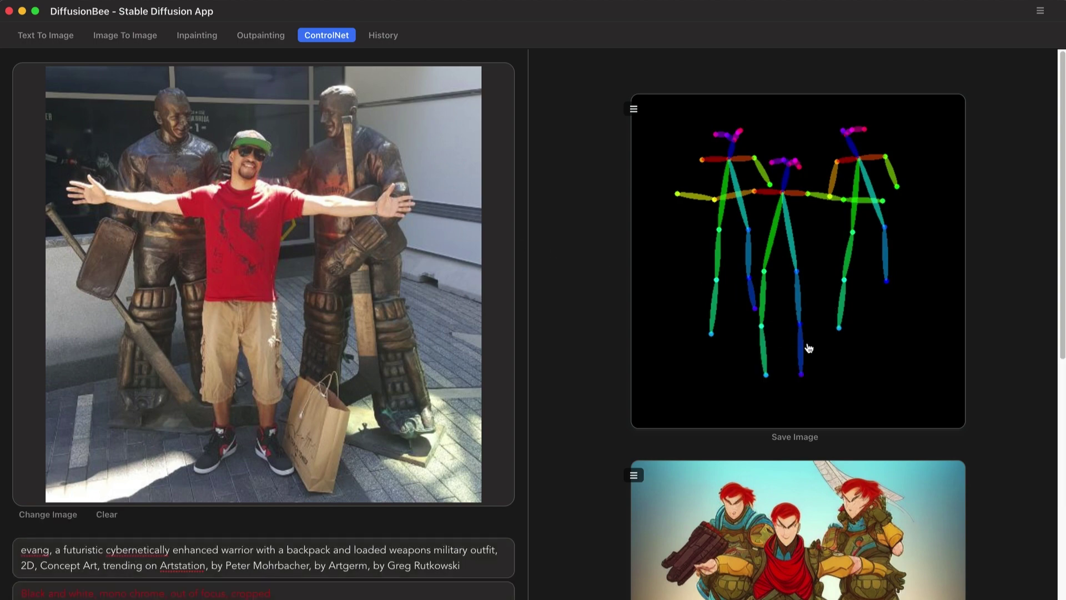
scroll(816, 350, "down", 10)
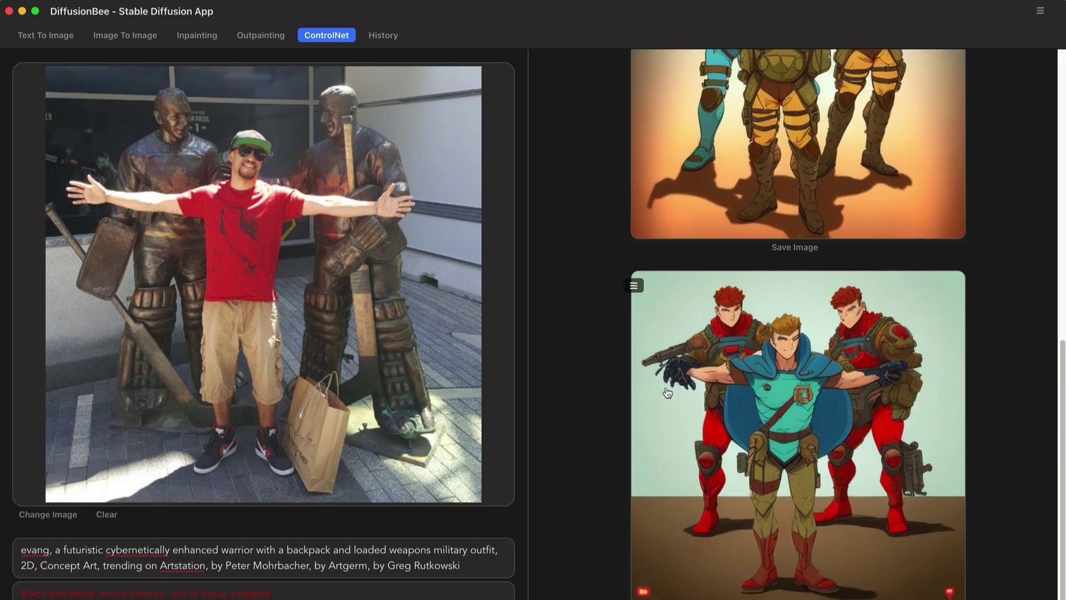
- Generate depth-guided warrior images from the statue photo with Cmd+Return
scroll(812, 524, "up", 8)
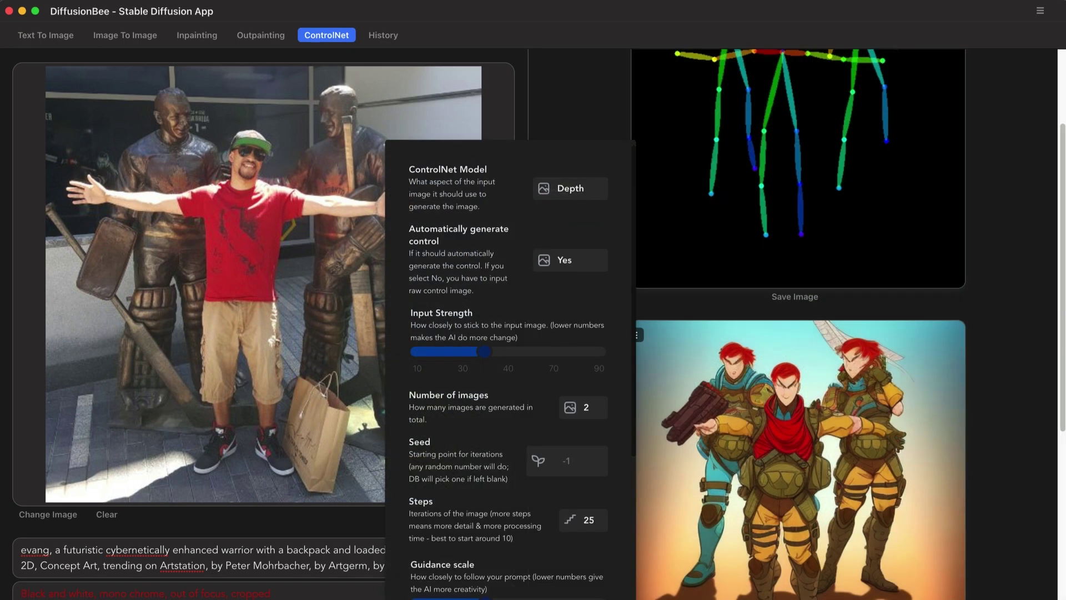
key("super+Return")
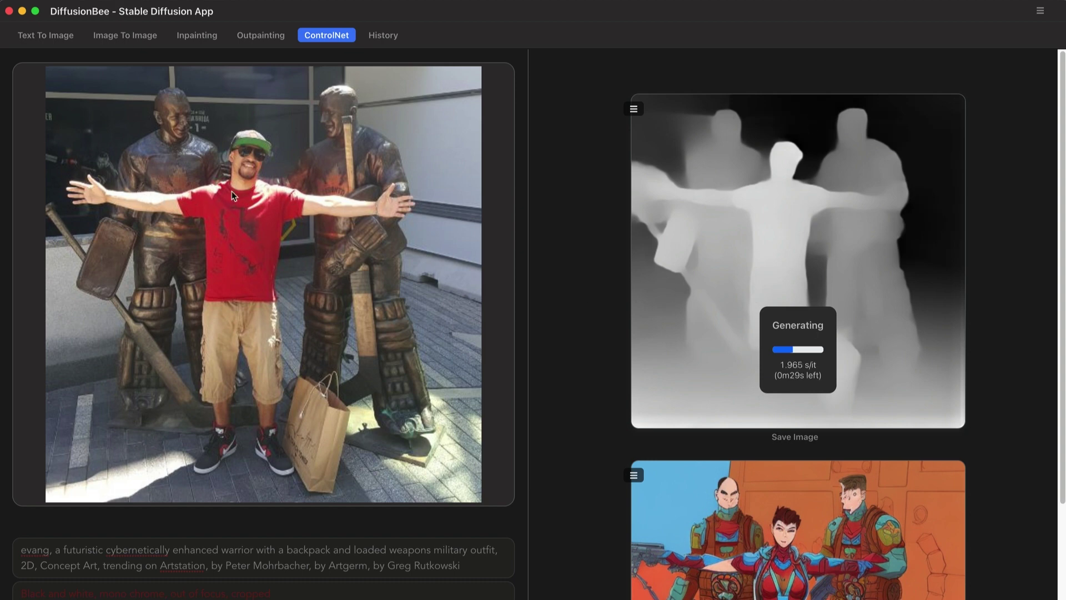
scroll(814, 195, "down", 3)
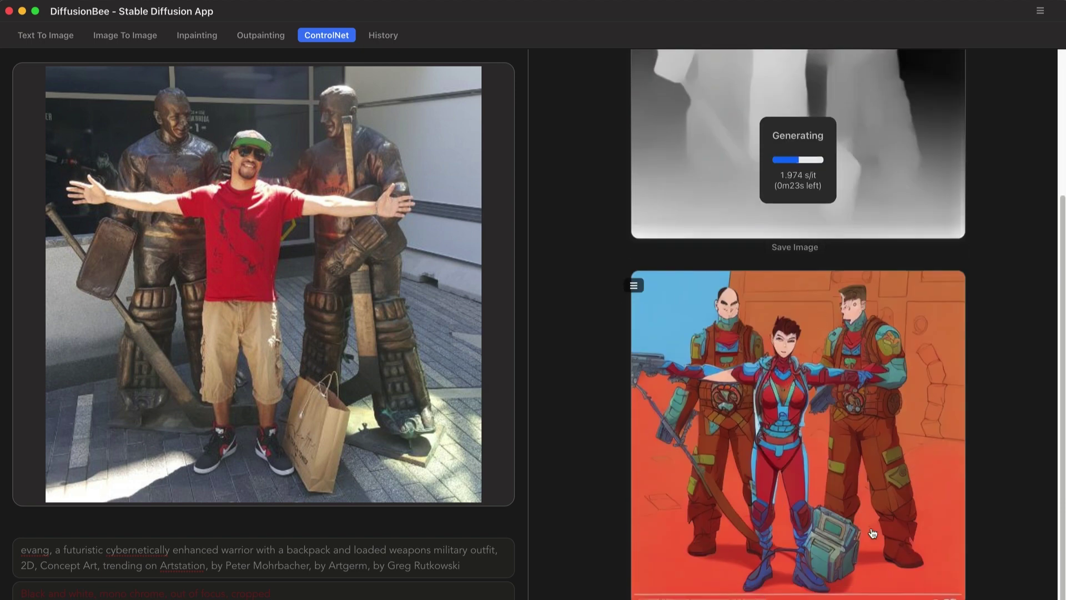
scroll(840, 350, "up", 3)
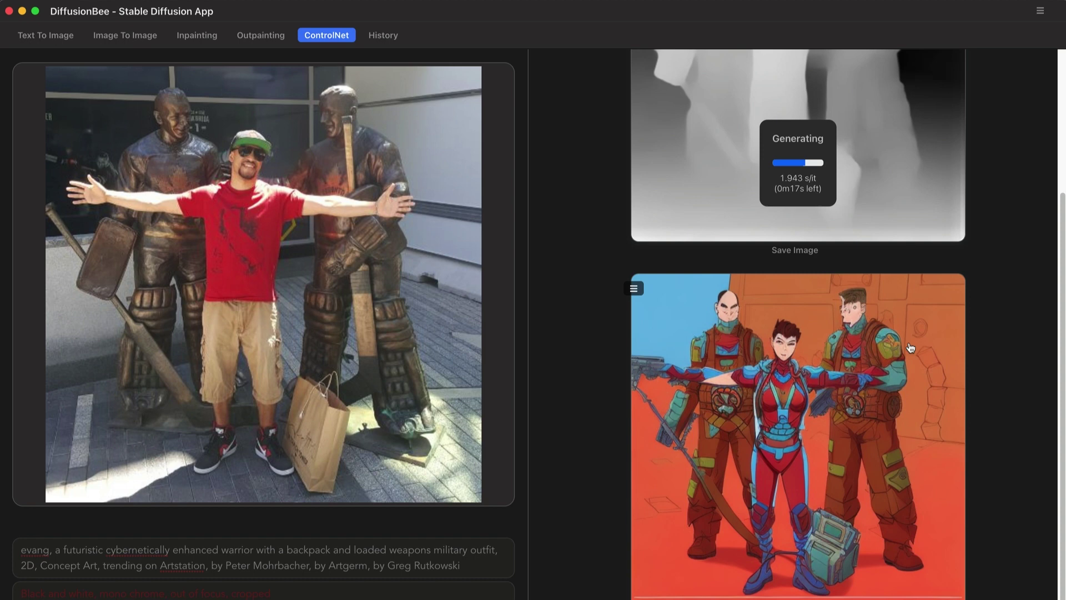
scroll(890, 313, "down", 3)
scroll(861, 216, "up", 2)
- Review the red-suited trio result, then bring up the Image To Image results
scroll(630, 164, "up", 2)
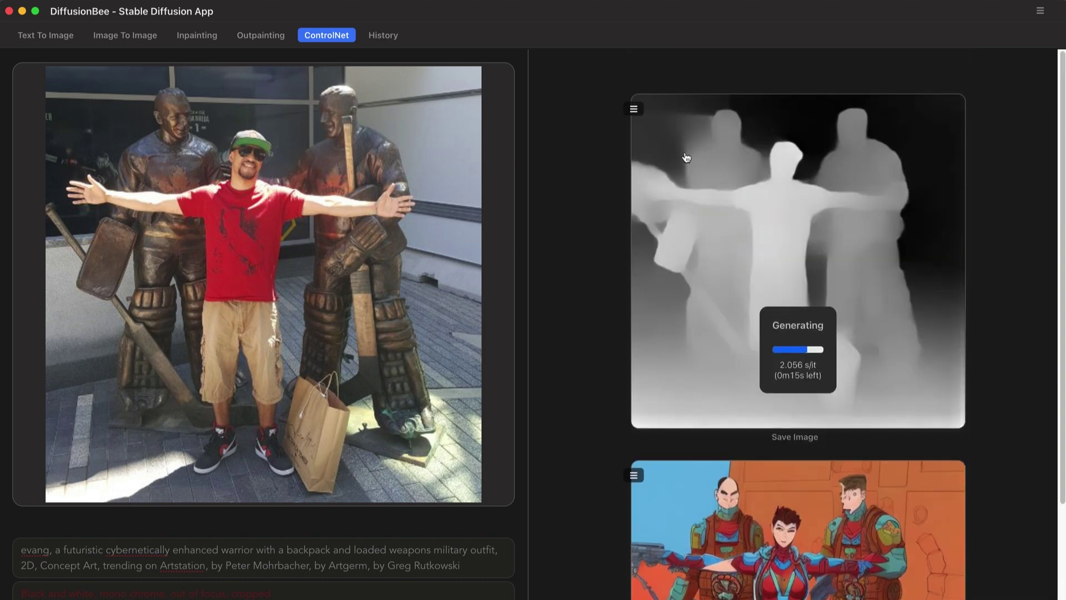
scroll(747, 295, "down", 3)
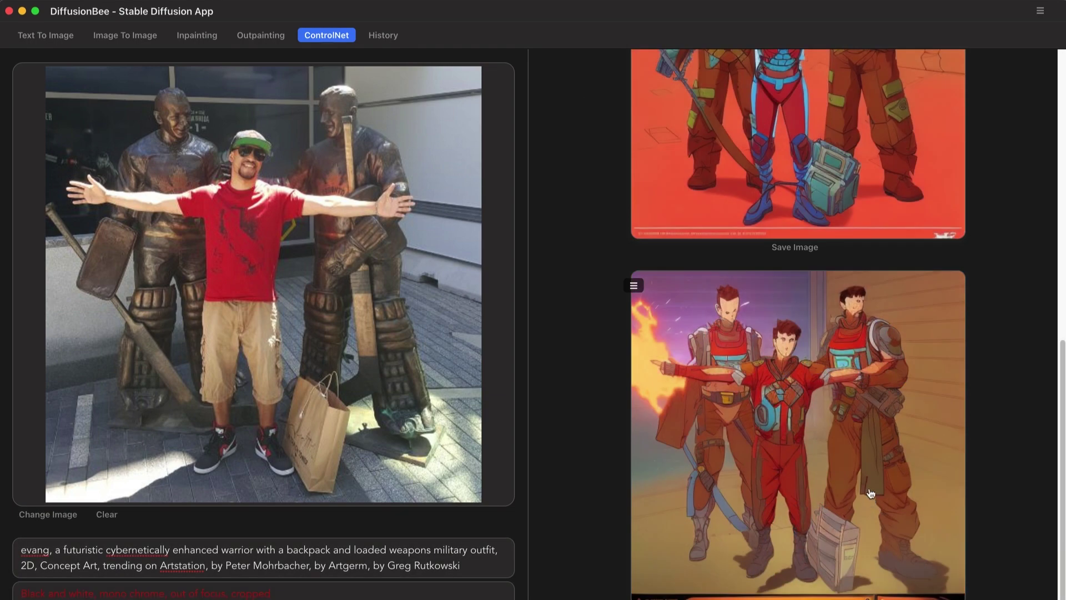
scroll(874, 473, "up", 3)
scroll(874, 473, "down", 10)
left_click(153, 36)
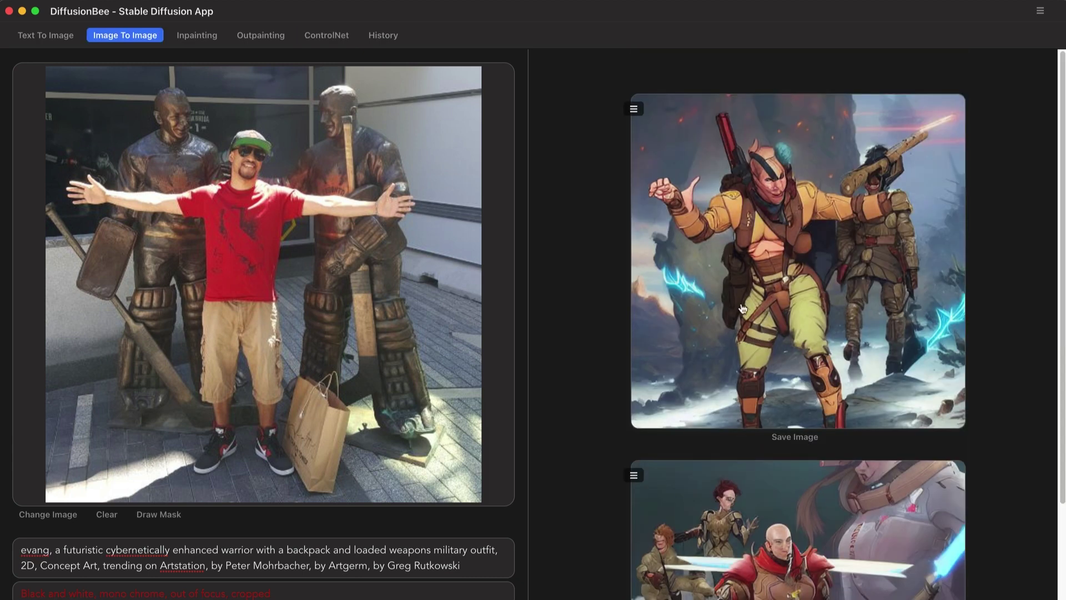
- Raise the Image To Image input strength from 30 to just over 40
scroll(807, 358, "down", 4)
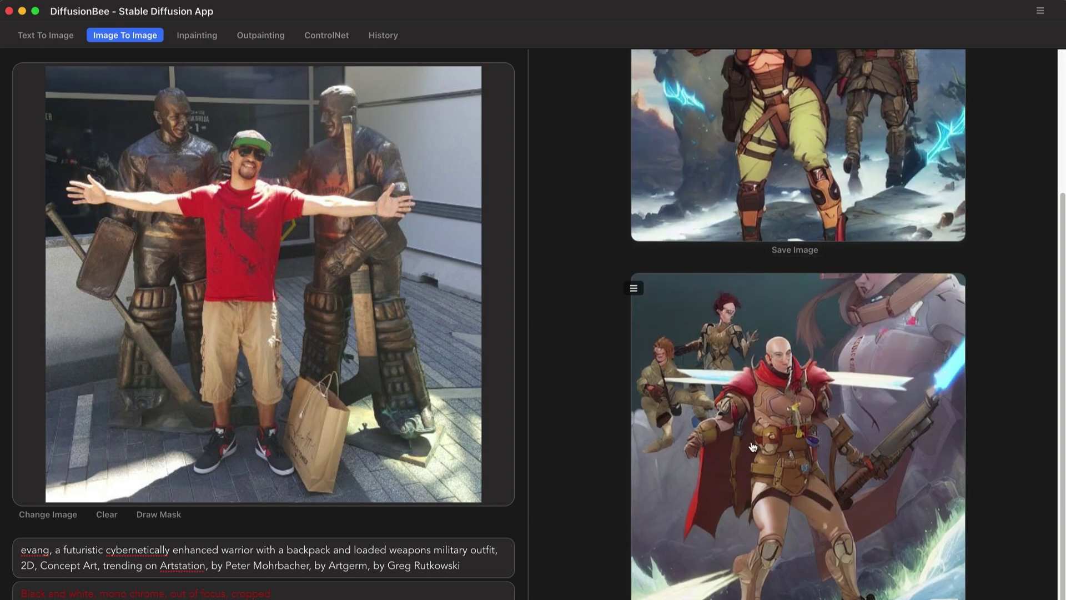
scroll(795, 402, "up", 4)
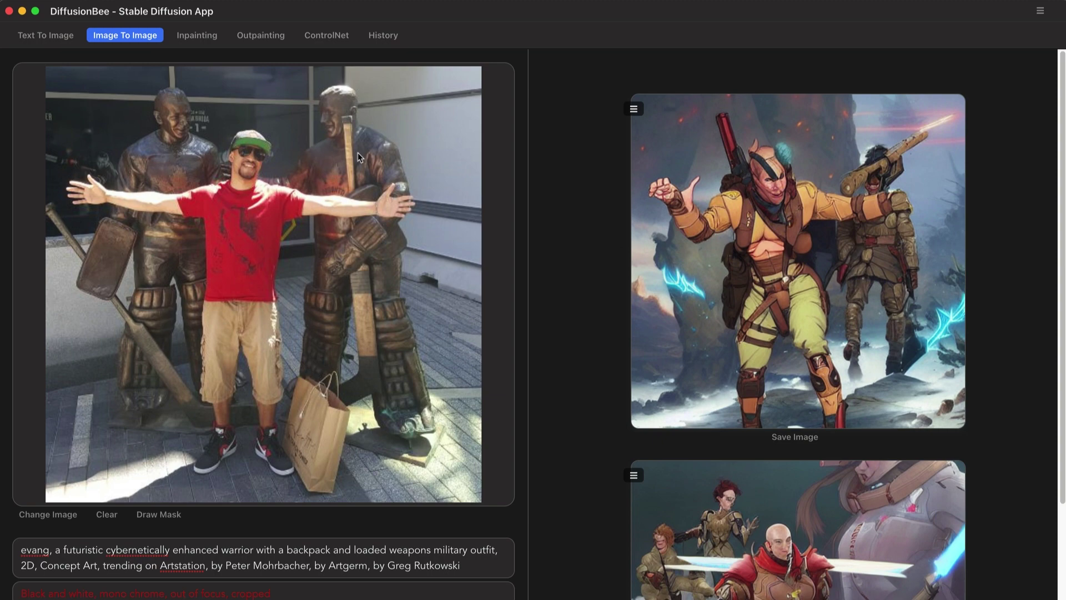
scroll(858, 333, "down", 3)
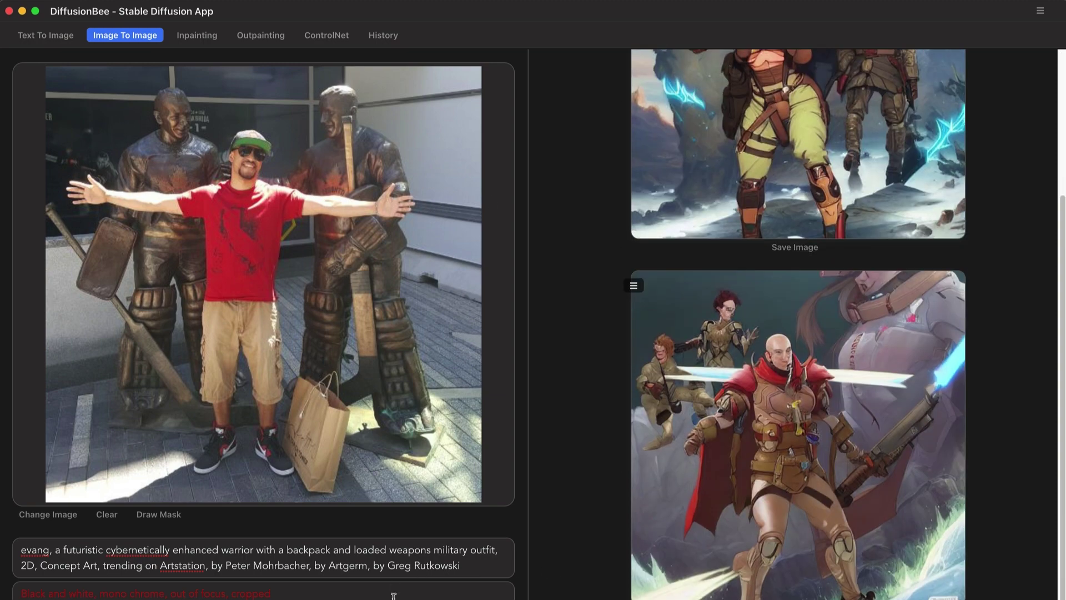
left_click(530, 595)
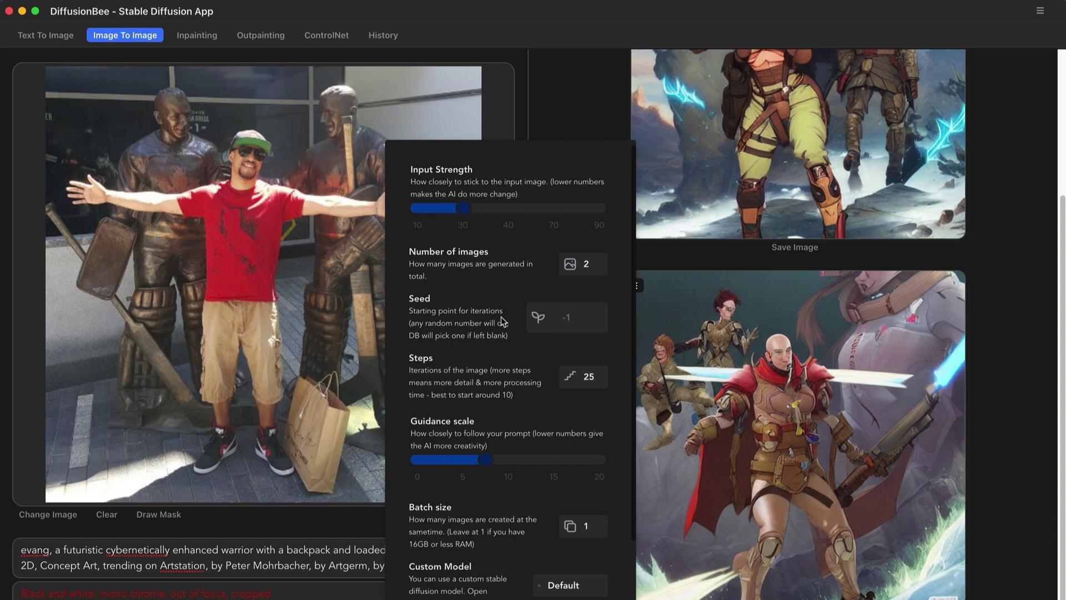
left_click(508, 208)
left_click_drag(524, 207, 529, 206)
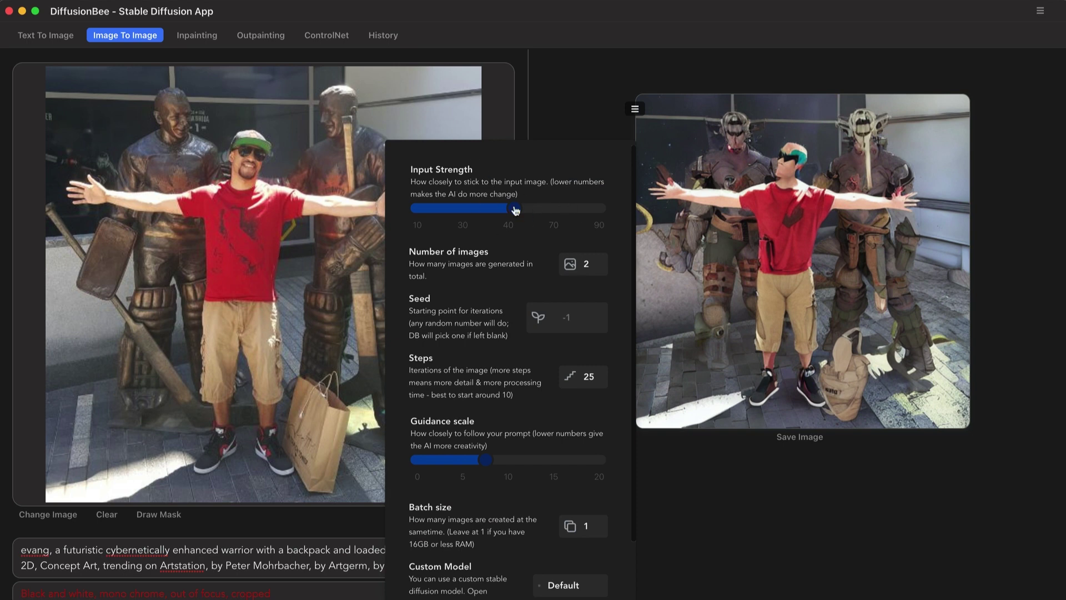
- Lower the input strength slightly and review the red-vest-in-snow result
left_click_drag(515, 211, 511, 214)
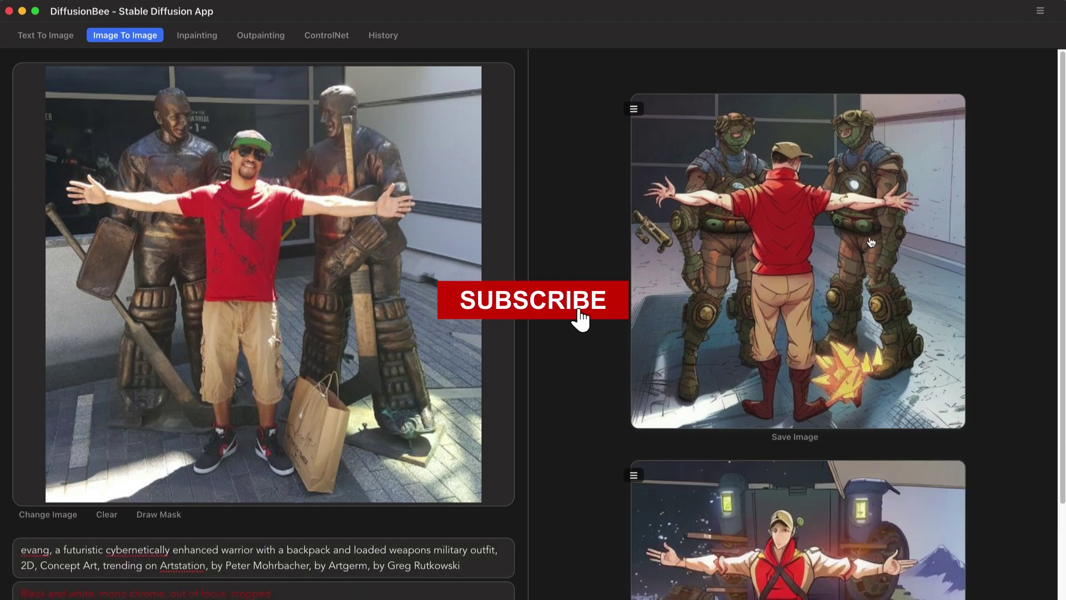
scroll(782, 401, "down", 3)
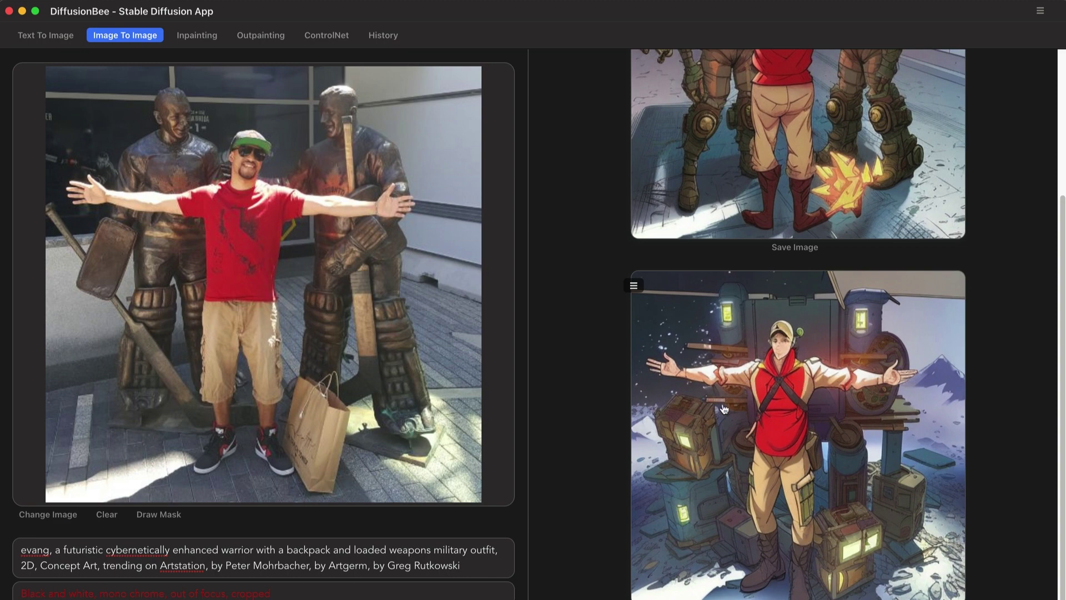
scroll(744, 375, "up", 4)
scroll(744, 374, "down", 4)
- Nudge the input strength slightly higher in the advanced generation options
left_click(429, 583)
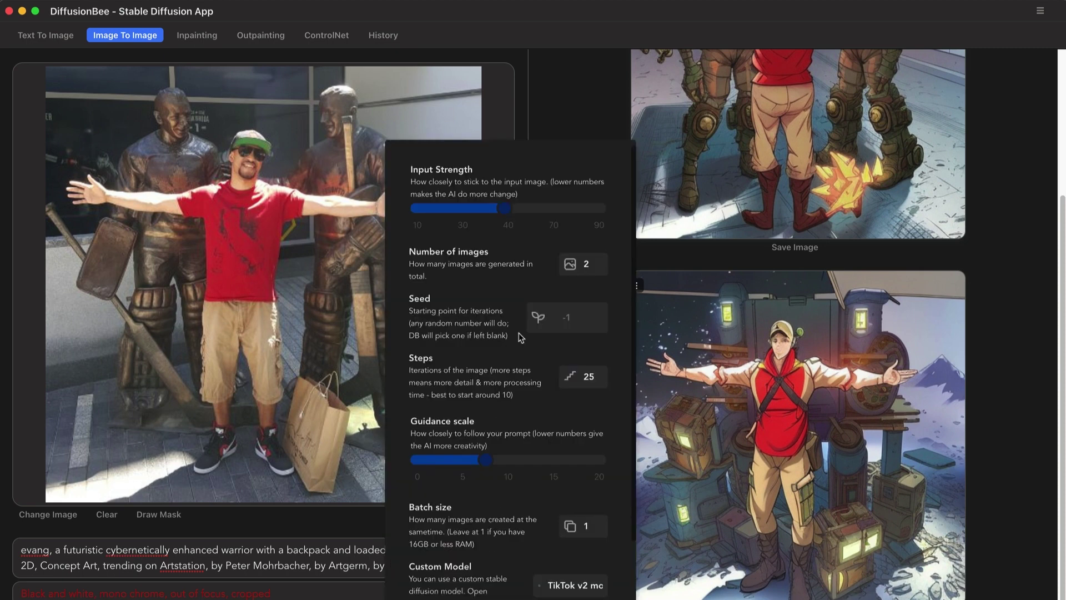
left_click_drag(511, 214, 516, 213)
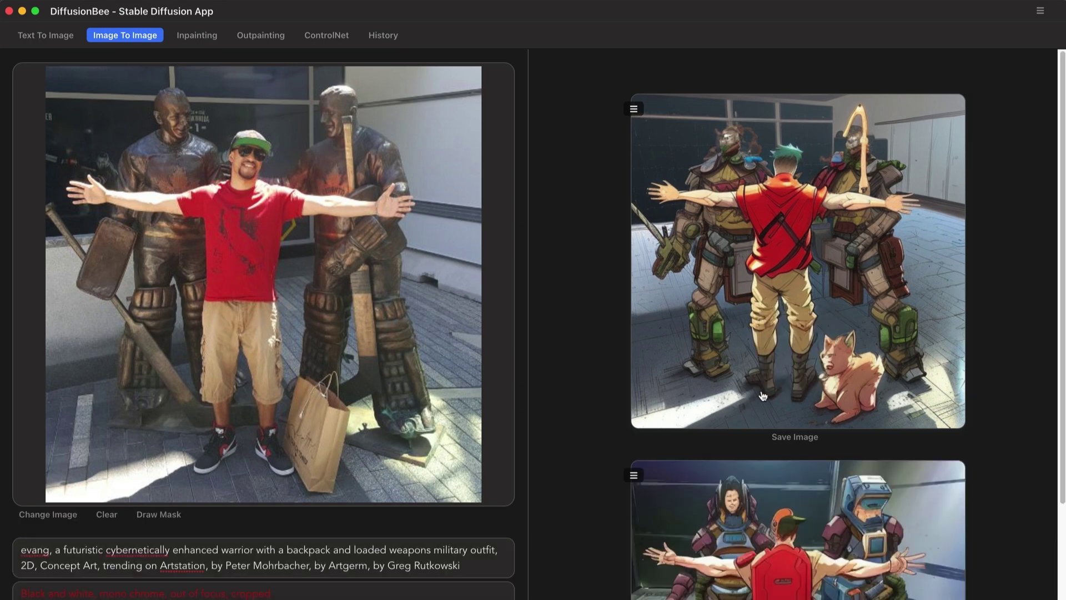
- Scroll up and down through the warrior images generated from the museum painting photo
scroll(870, 370, "down", 3)
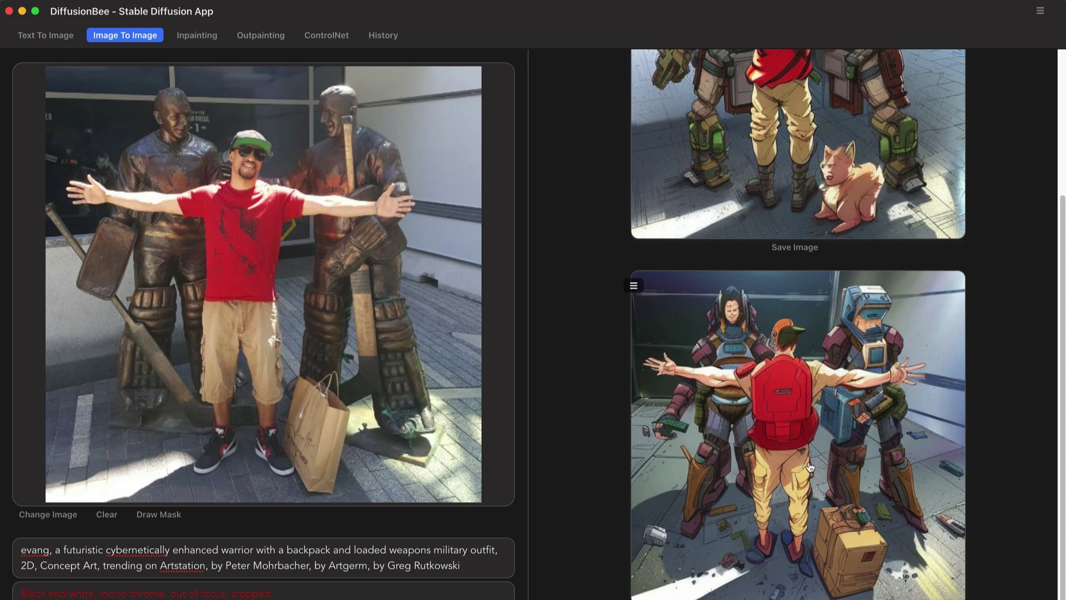
scroll(809, 466, "up", 1)
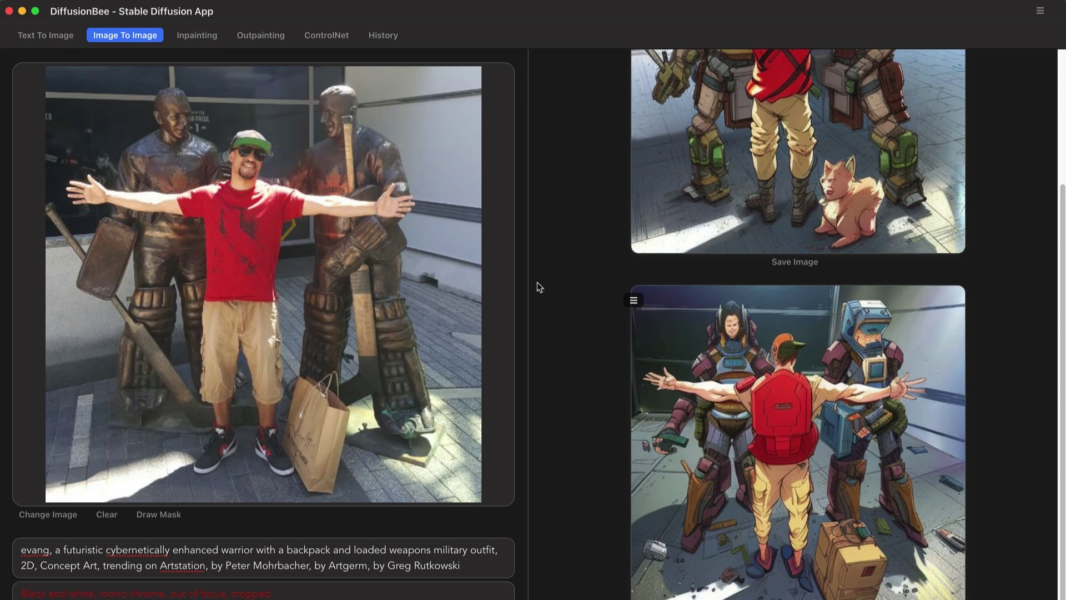
scroll(728, 400, "up", 3)
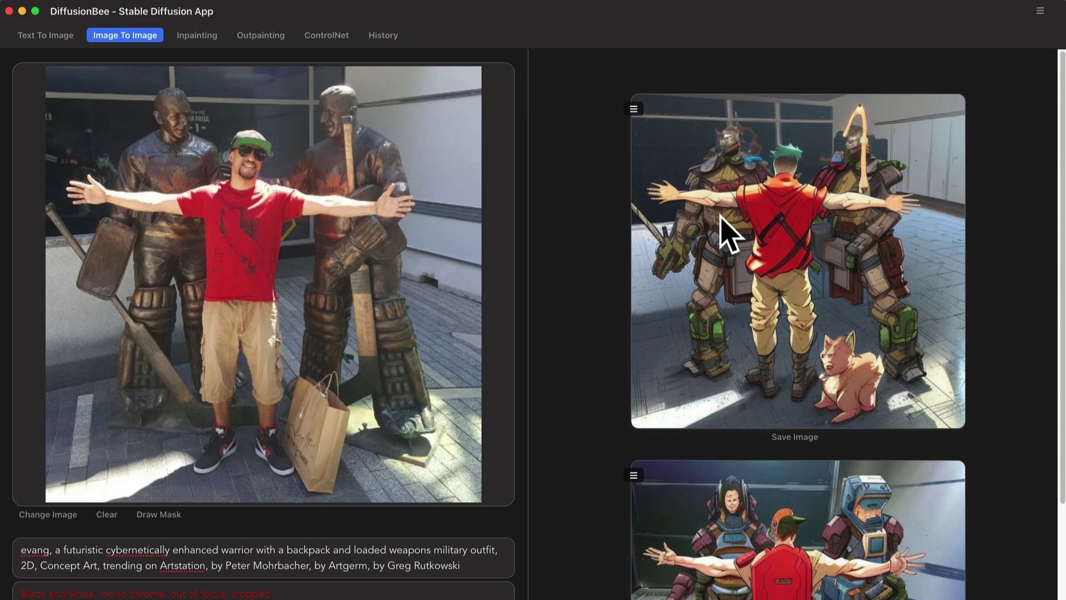
scroll(658, 335, "down", 3)
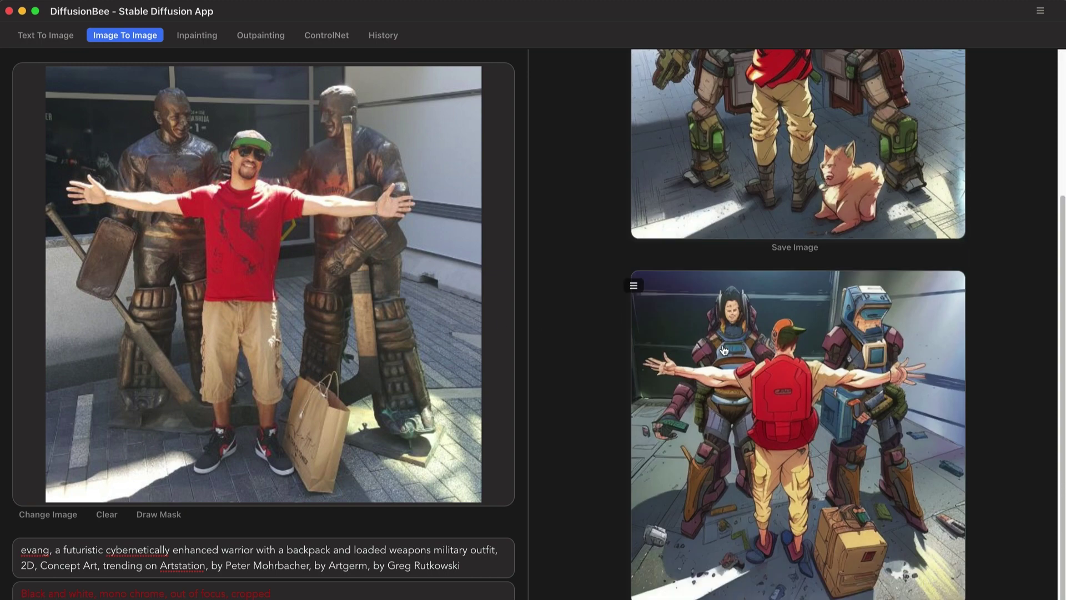
scroll(723, 350, "up", 3)
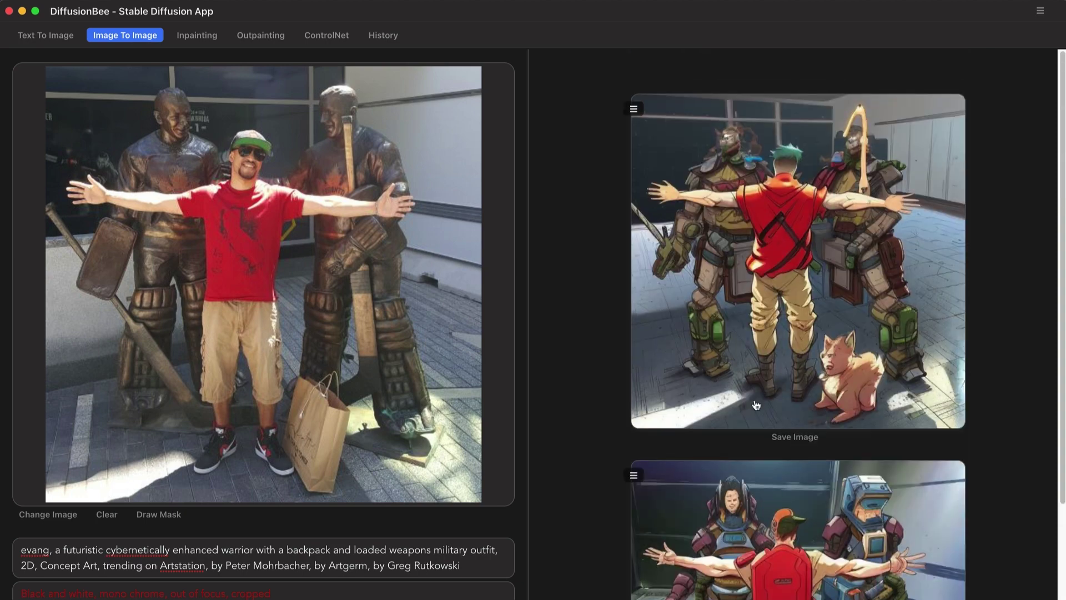
scroll(756, 405, "down", 3)
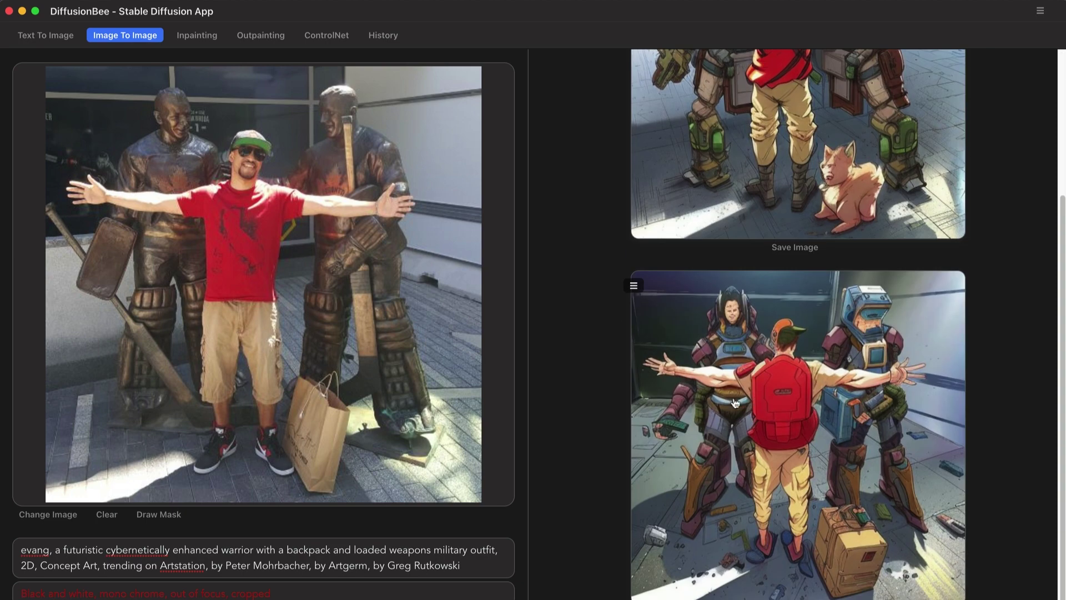
scroll(735, 403, "up", 3)
scroll(736, 401, "down", 3)
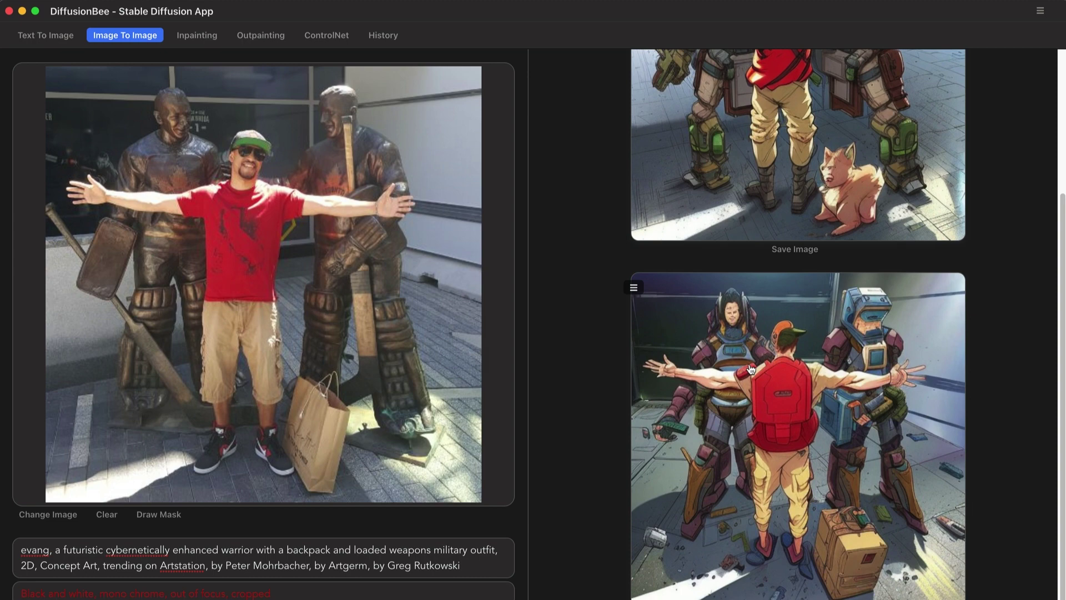
scroll(753, 369, "up", 3)
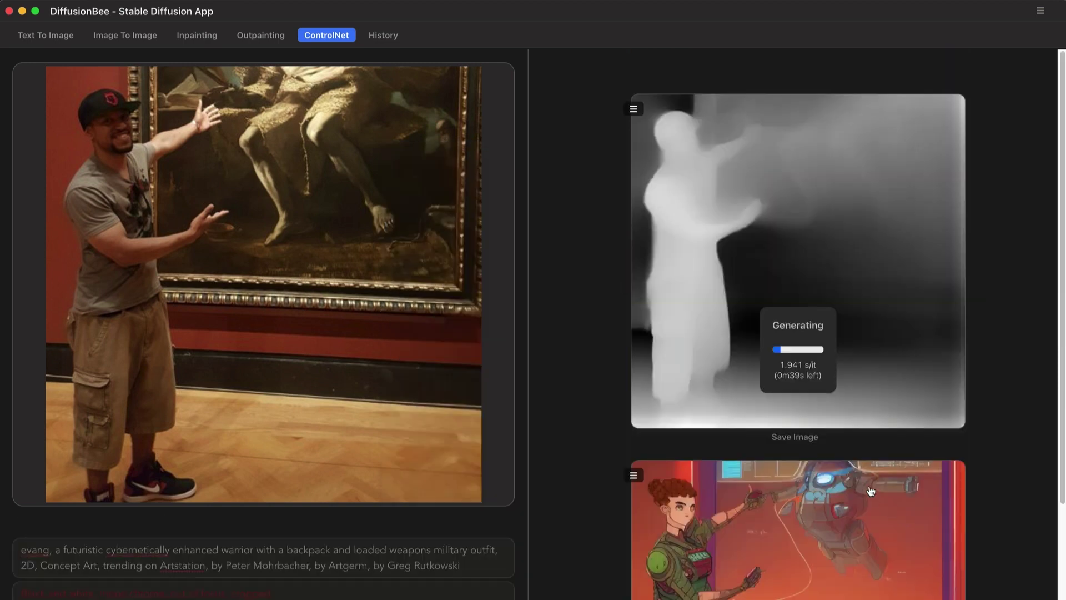
- Review the depth-guided warrior images generated from the museum photo
scroll(850, 438, "down", 4)
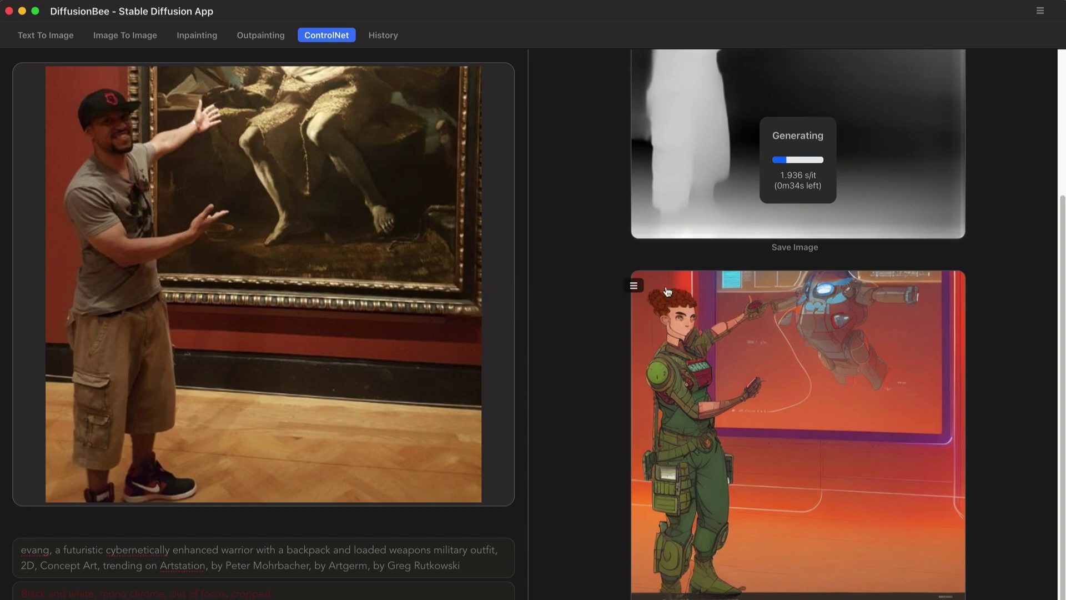
scroll(667, 291, "up", 3)
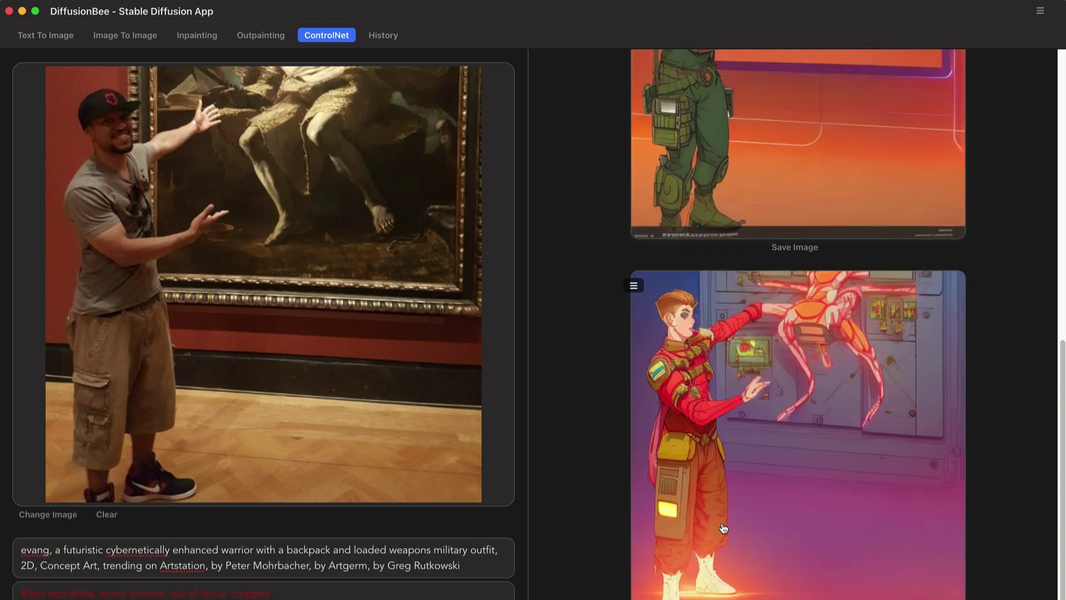
scroll(724, 528, "up", 6)
scroll(724, 528, "down", 5)
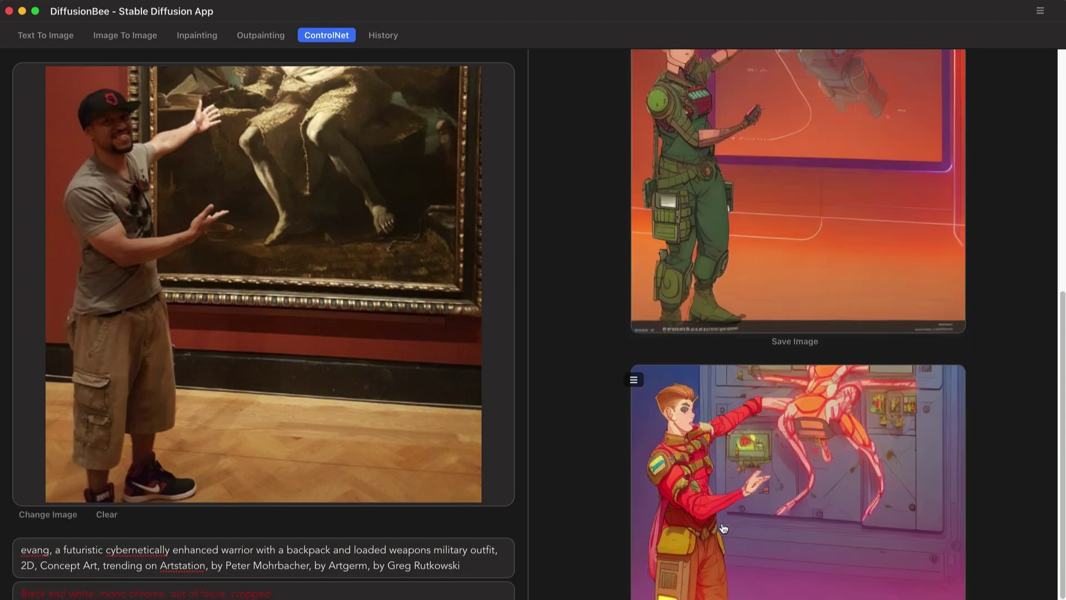
scroll(723, 527, "up", 3)
scroll(721, 522, "up", 4)
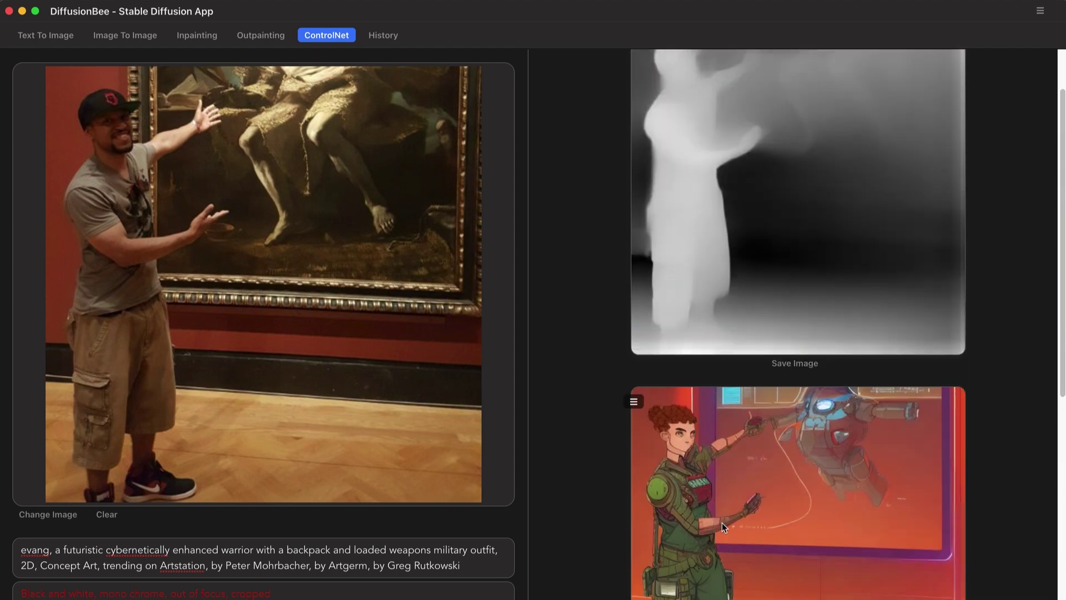
scroll(793, 186, "down", 5)
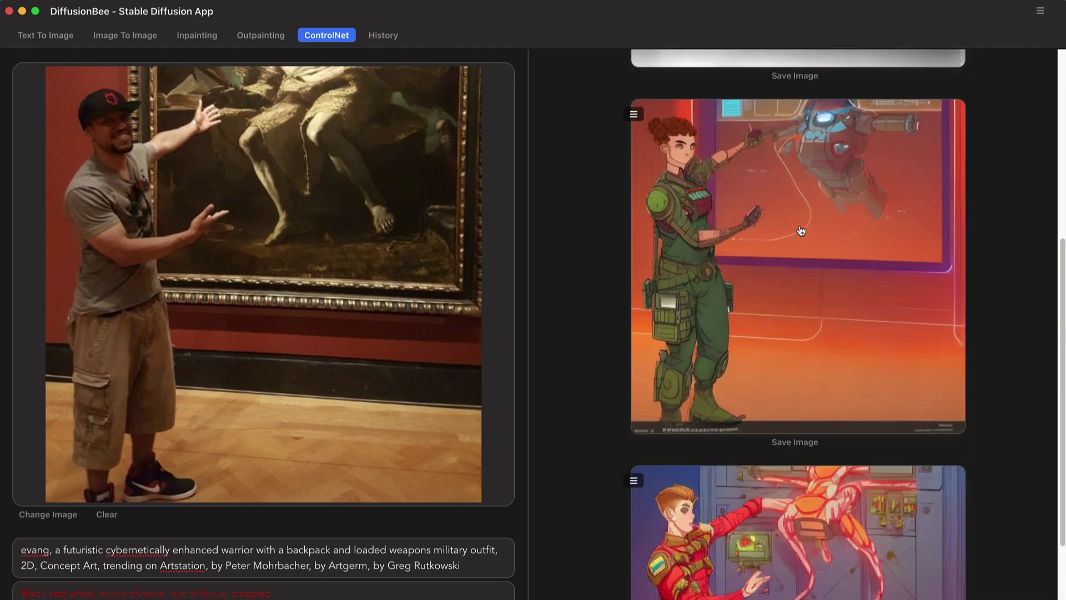
scroll(826, 284, "up", 6)
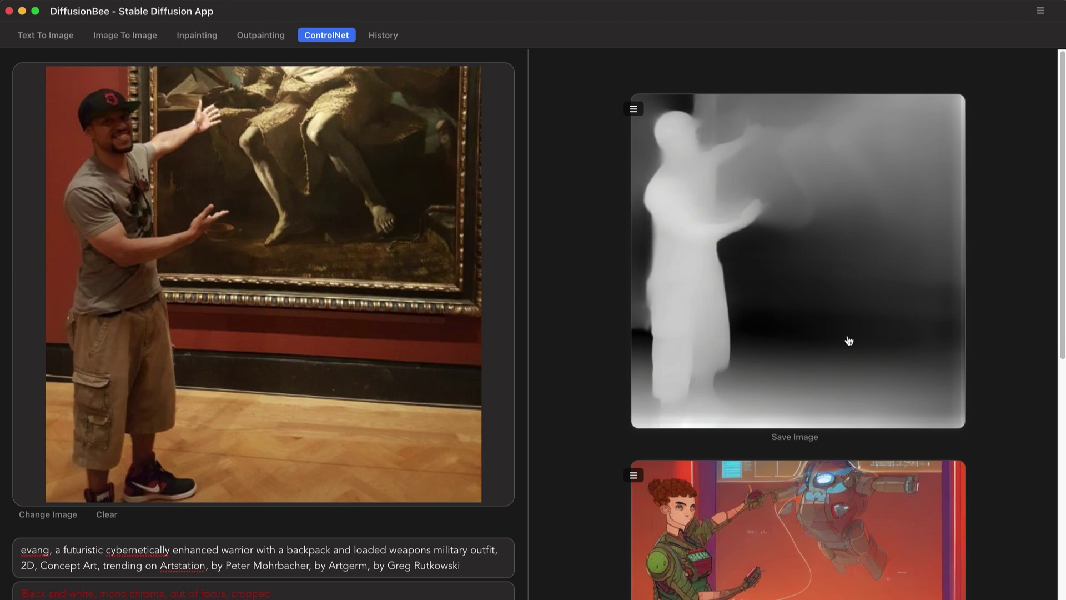
scroll(847, 341, "down", 5)
scroll(870, 358, "down", 6)
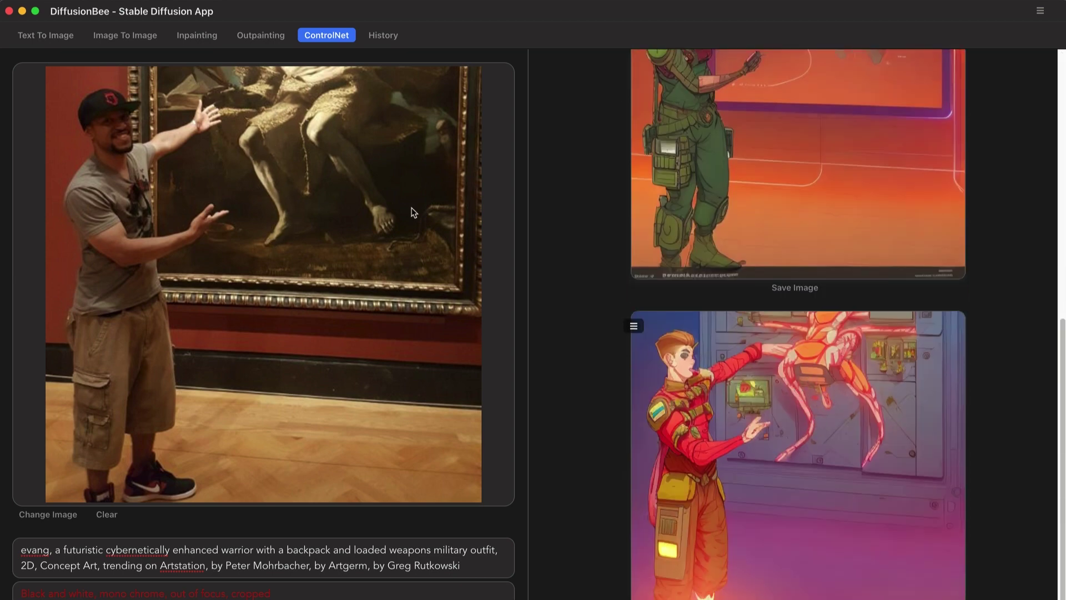
- Switch the ControlNet model from Depth to Body Pose
scroll(798, 328, "up", 10)
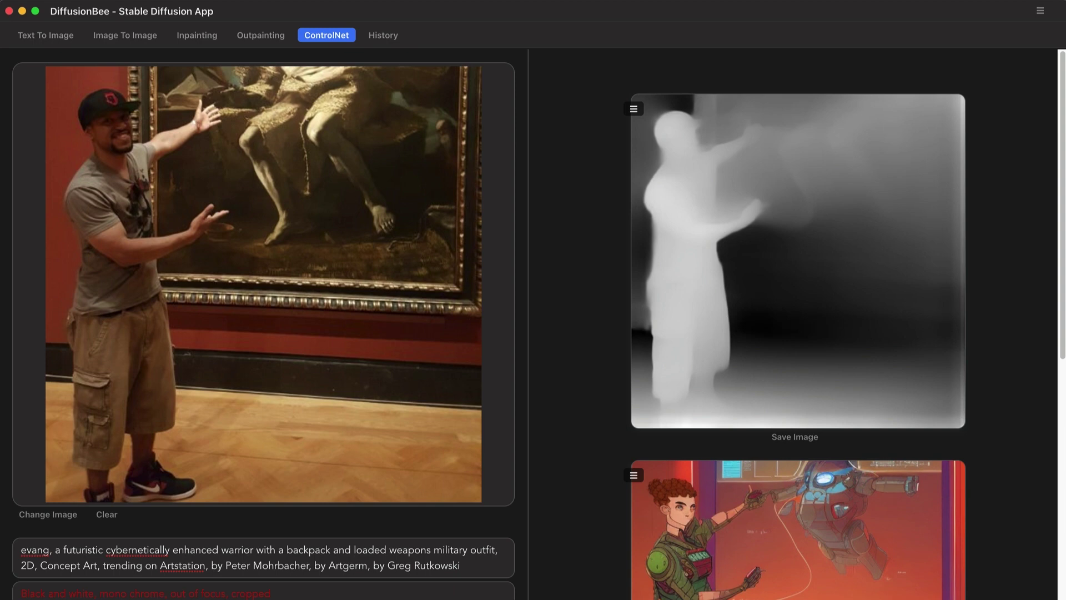
left_click(571, 194)
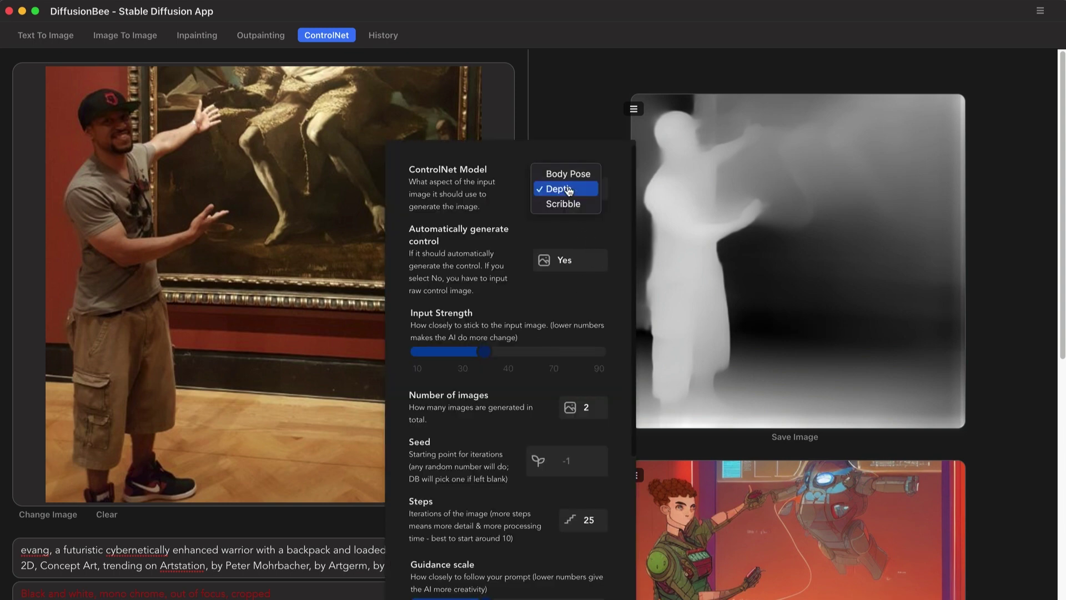
left_click(568, 174)
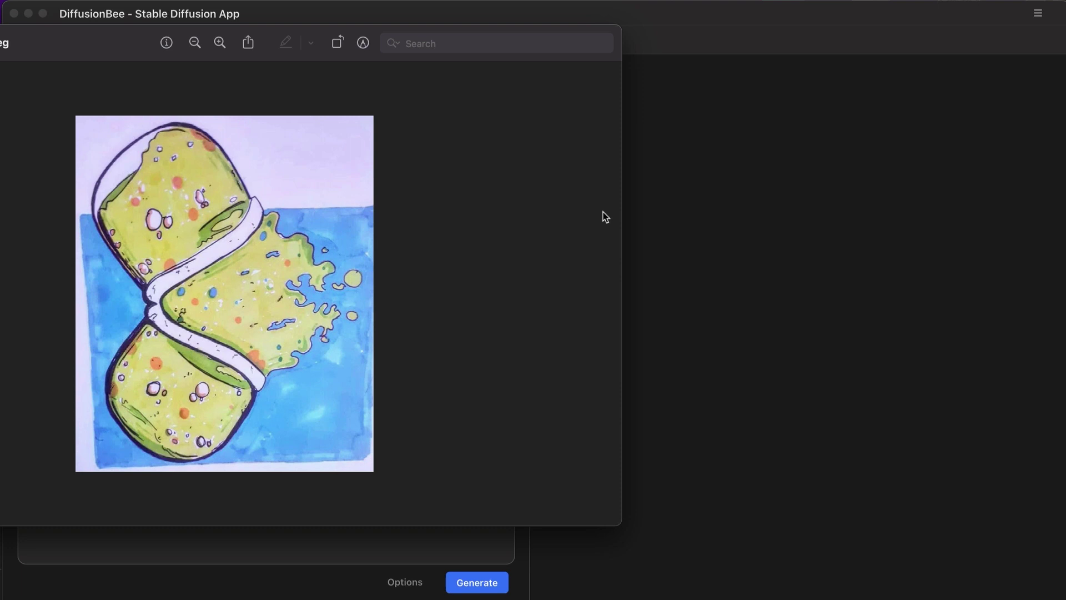
- Bring DiffusionBee back in front of the original blue-and-green sketch
left_click(696, 17)
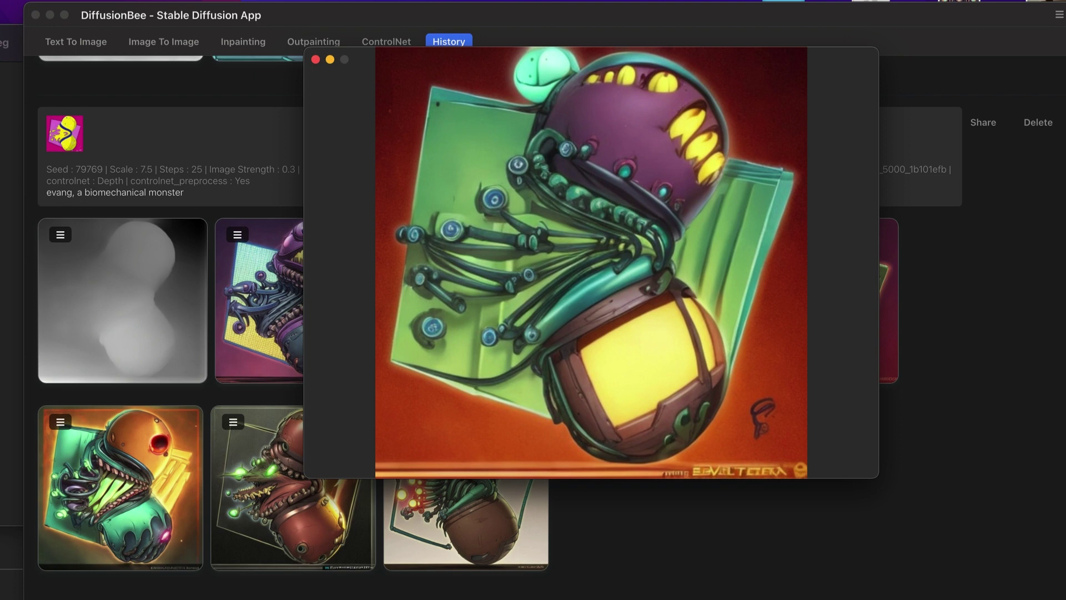
- Show the original green blob sketch beside the enlarged biomechanical monster remaster
left_click(64, 133)
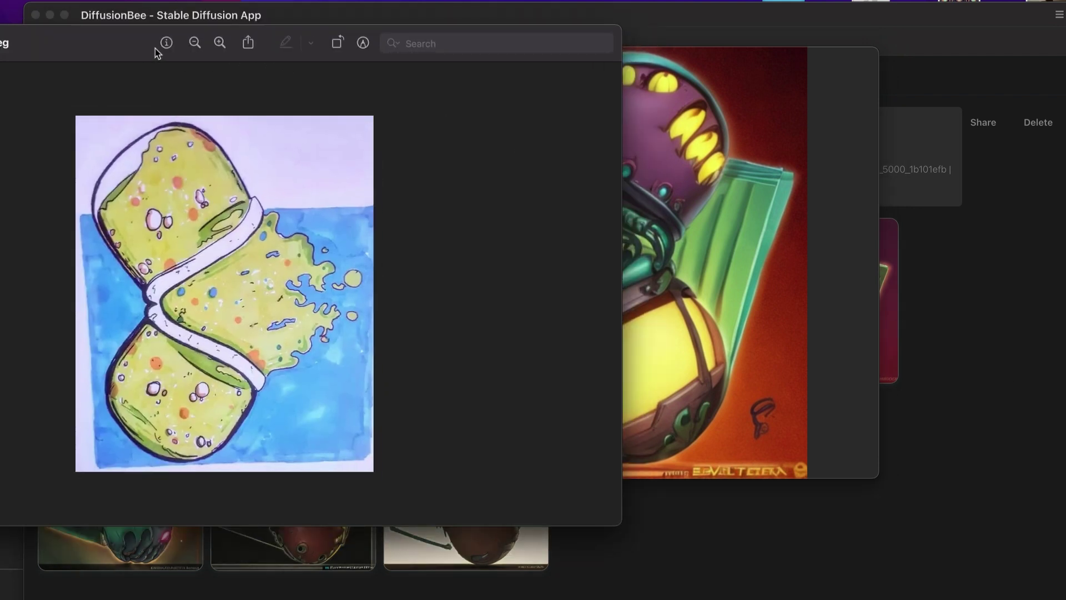
left_click(793, 52)
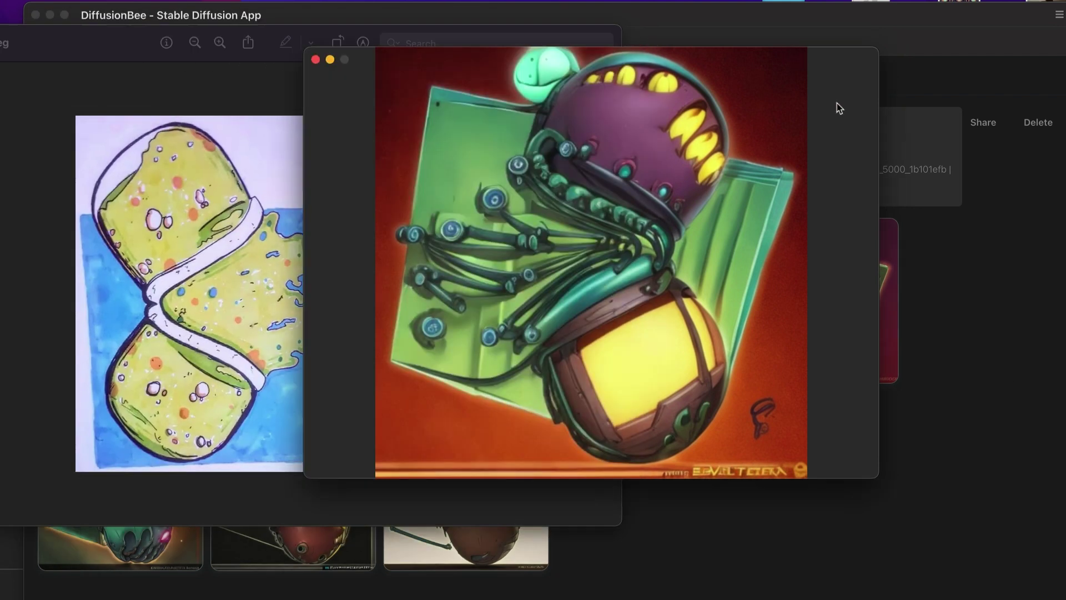